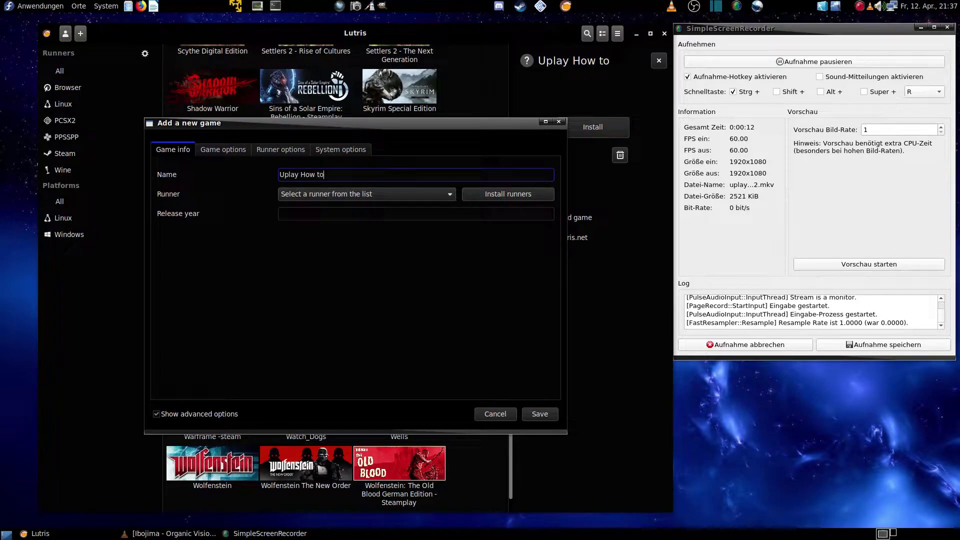
- Choose Wine as the new game's runner and set its prefix architecture to 64-bit
click(352, 195)
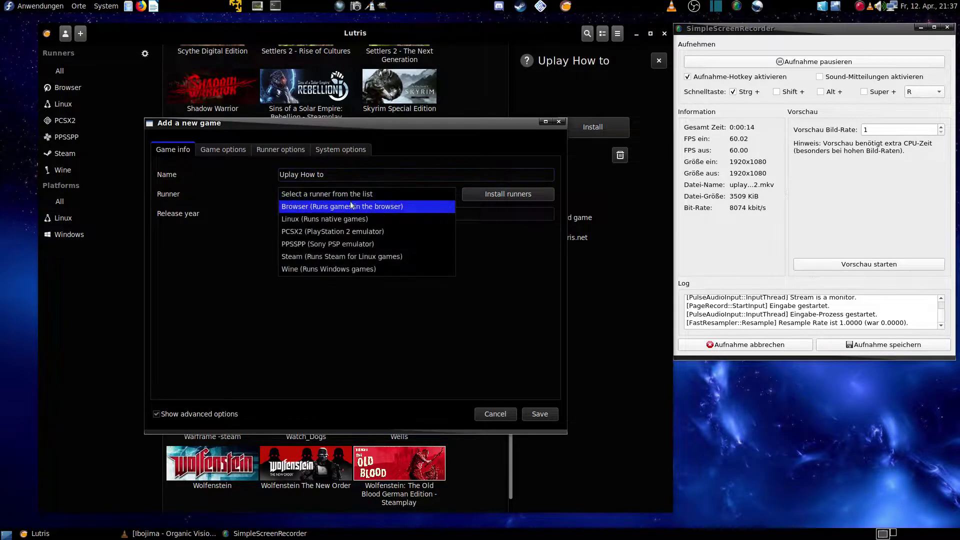
click(308, 275)
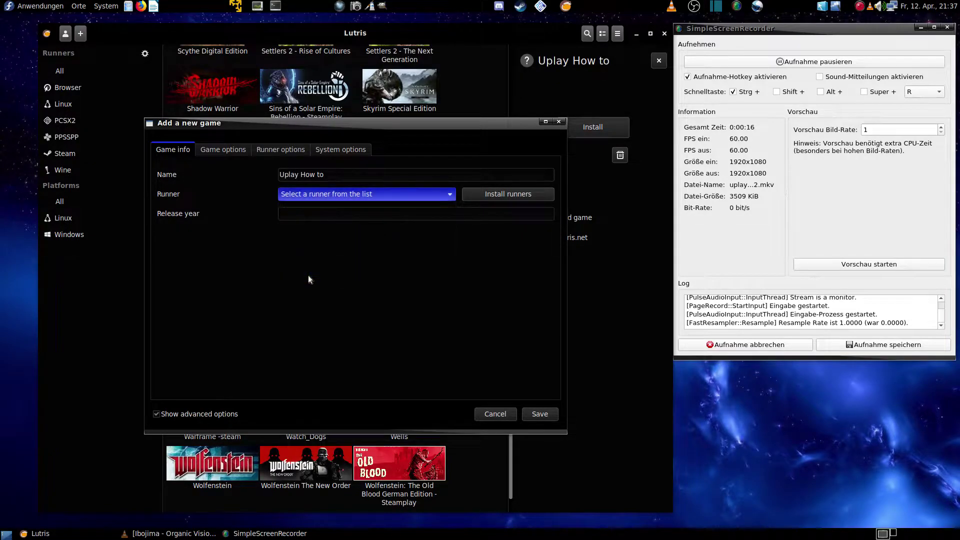
click(211, 149)
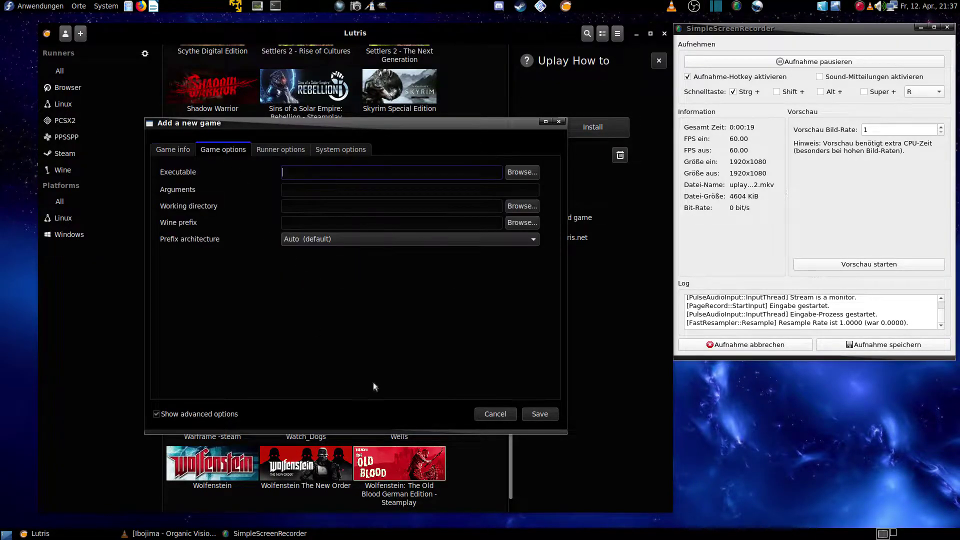
click(368, 242)
click(404, 264)
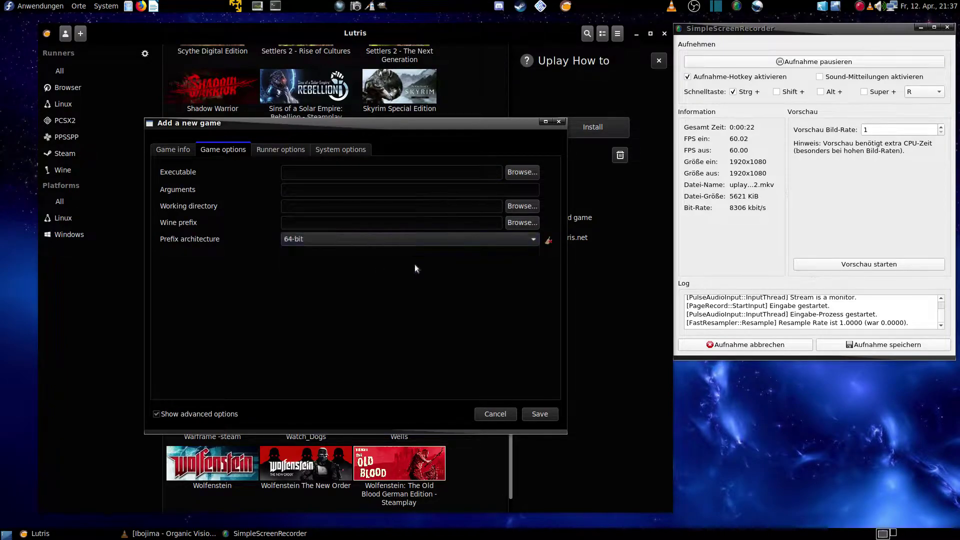
- Create a folder named uplayhowtoneu3 inside Games and use it as the Wine prefix
click(522, 223)
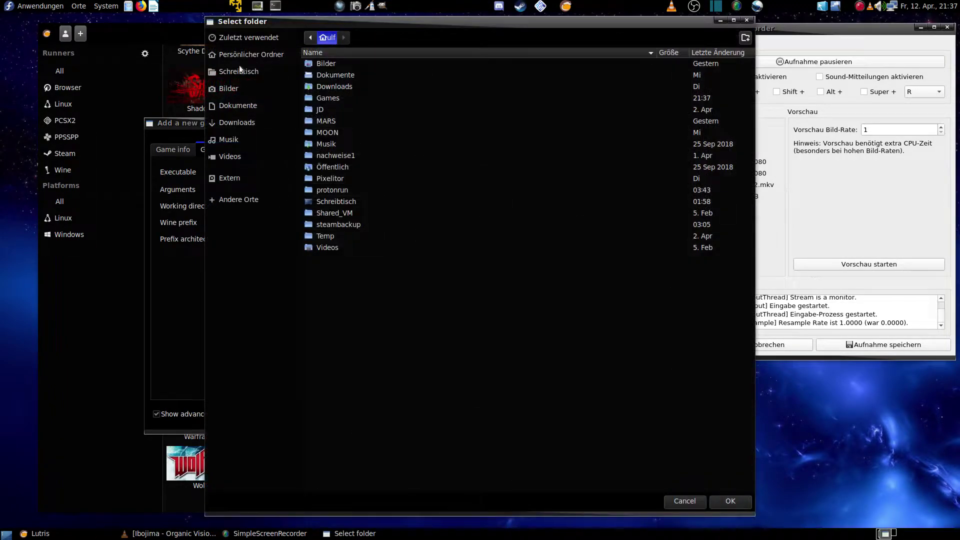
double_click(325, 98)
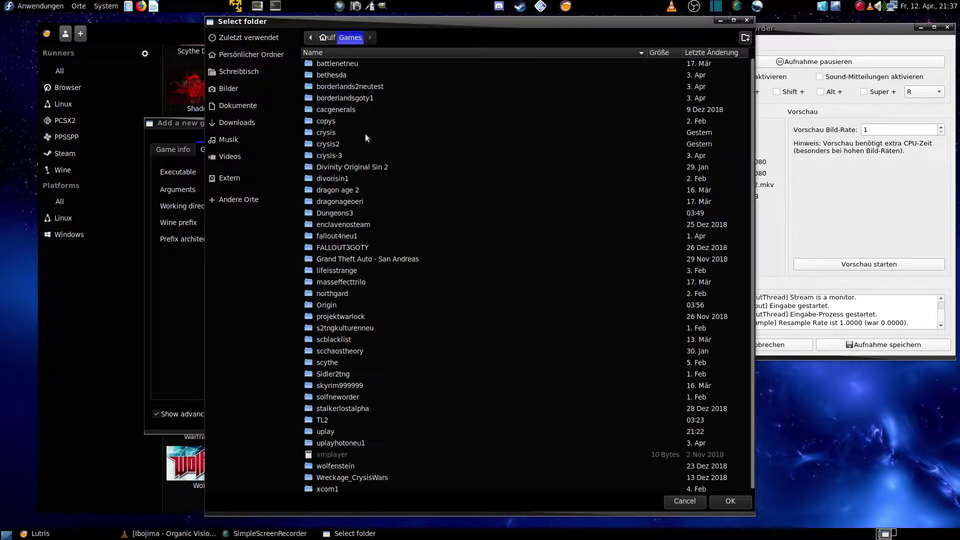
click(745, 38)
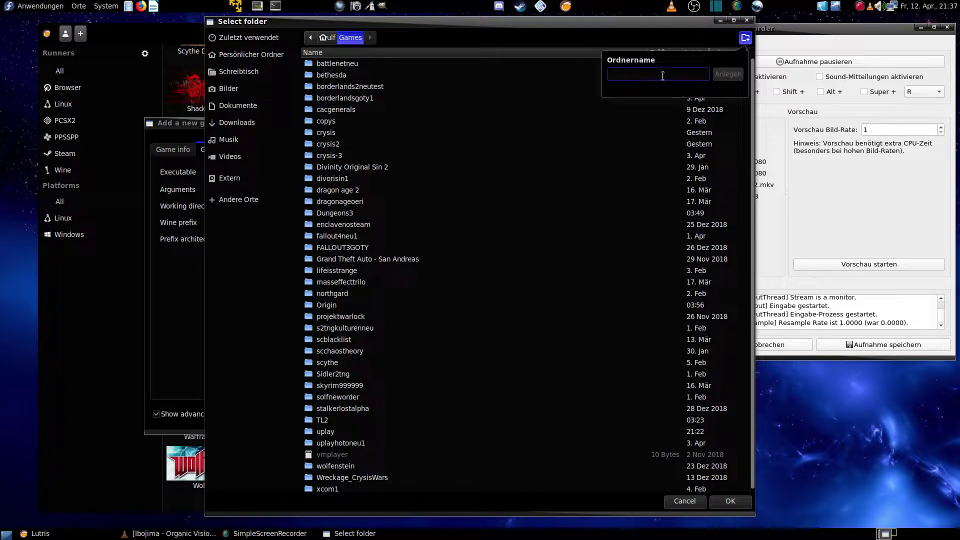
text(uplay)
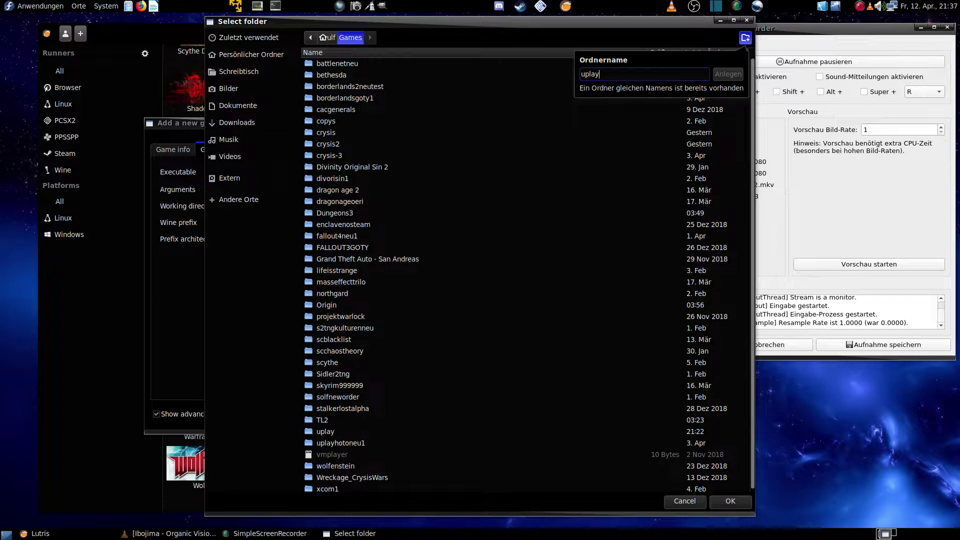
text(howtoneu3)
key(Return)
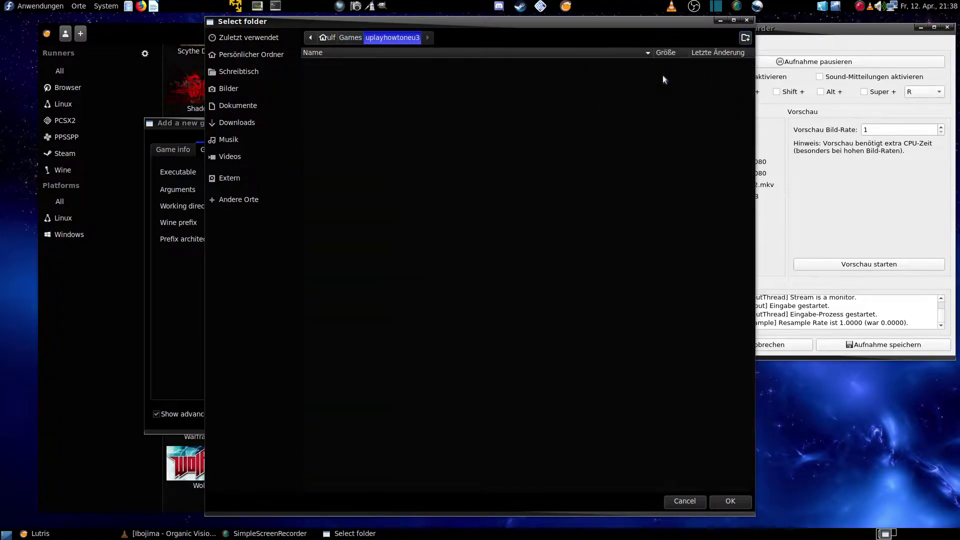
click(720, 501)
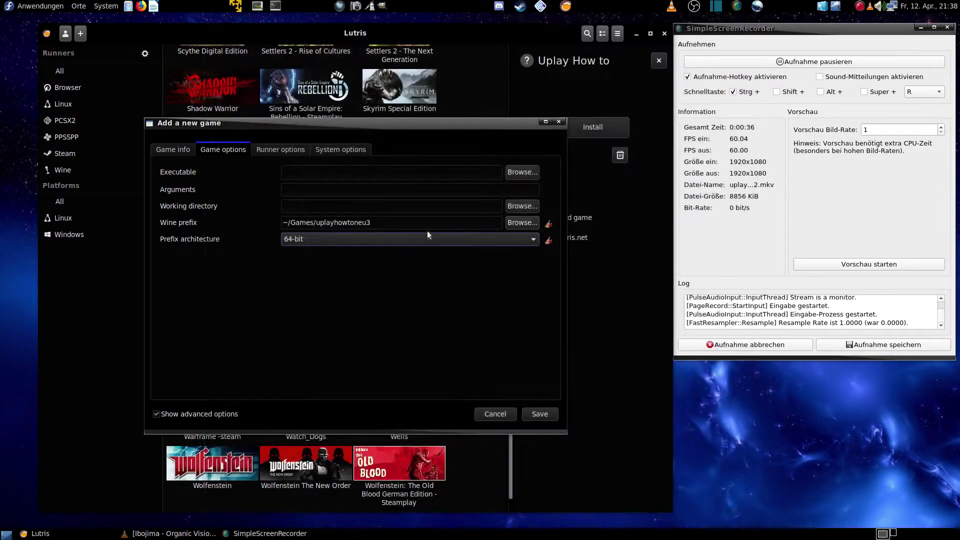
- Copy the Wine prefix path ~/Games/uplayhowtoneu3 into the working directory setting
triple_click(325, 225)
key(ctrl+c)
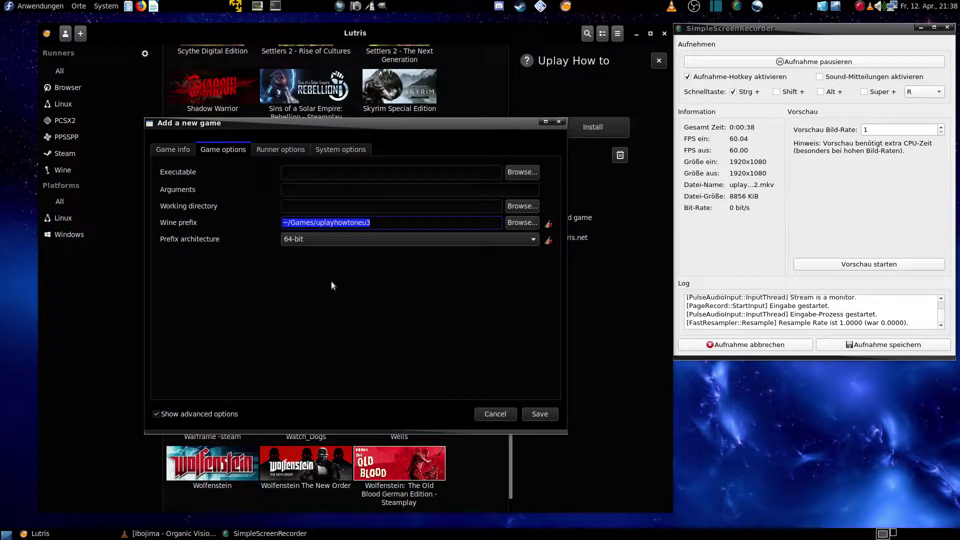
click(325, 206)
key(ctrl+v)
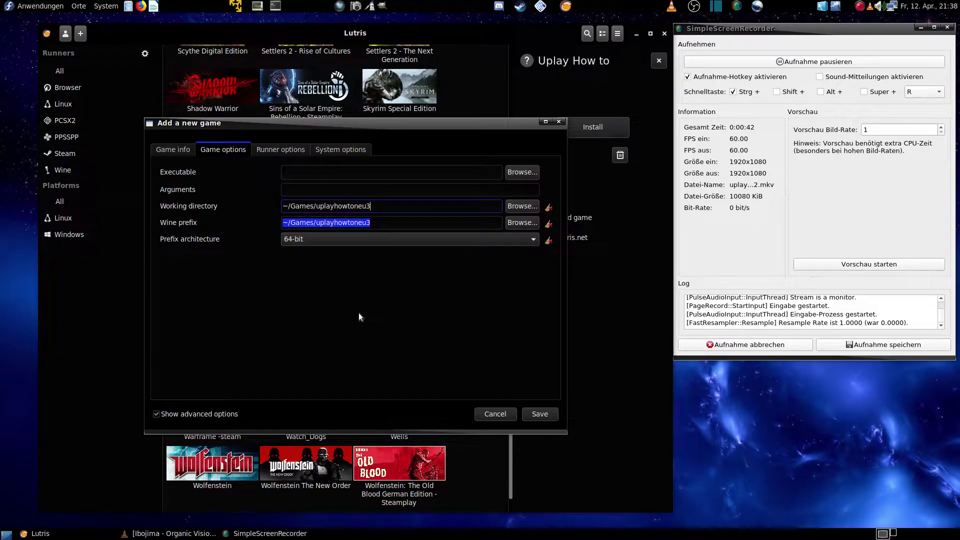
- Set the game's Wine version to tkg-4.5-x86_64 in the runner options
click(280, 151)
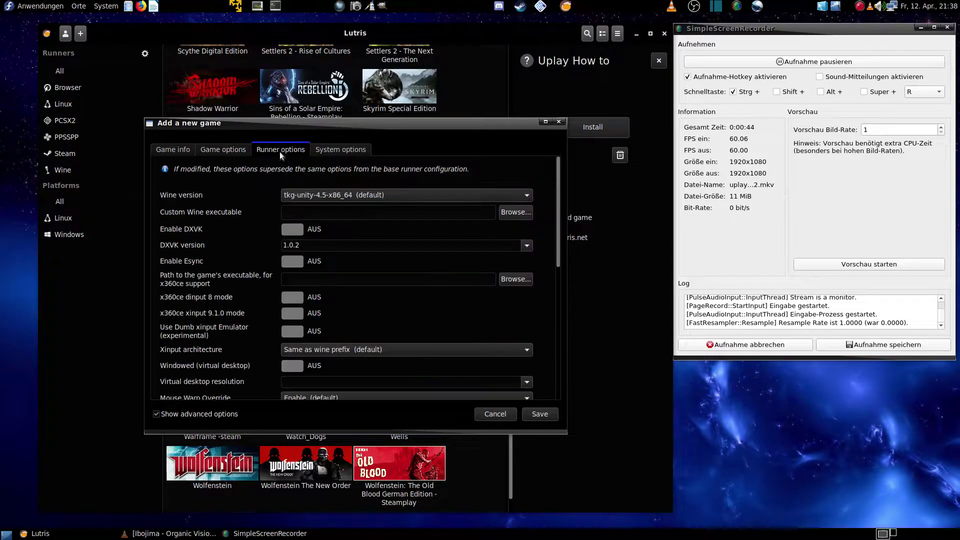
click(332, 196)
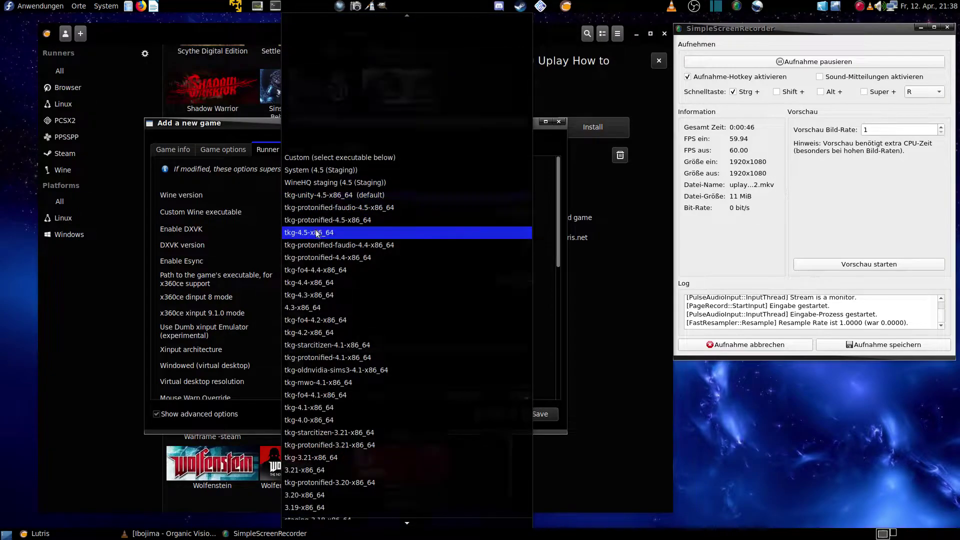
click(317, 233)
- Enable the windowed virtual desktop with a resolution of 1920x1080 and save the new game
scroll(379, 262, down, 1)
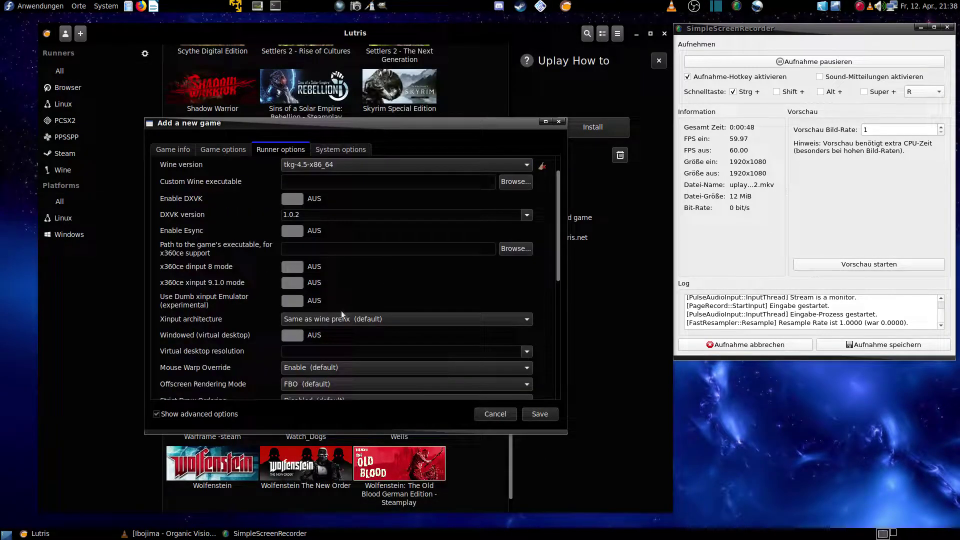
click(300, 335)
click(527, 351)
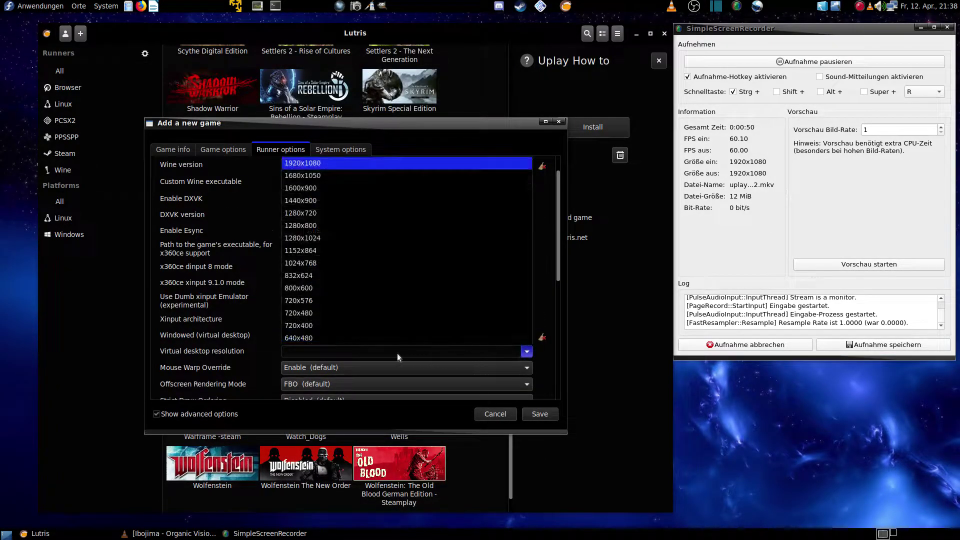
click(412, 163)
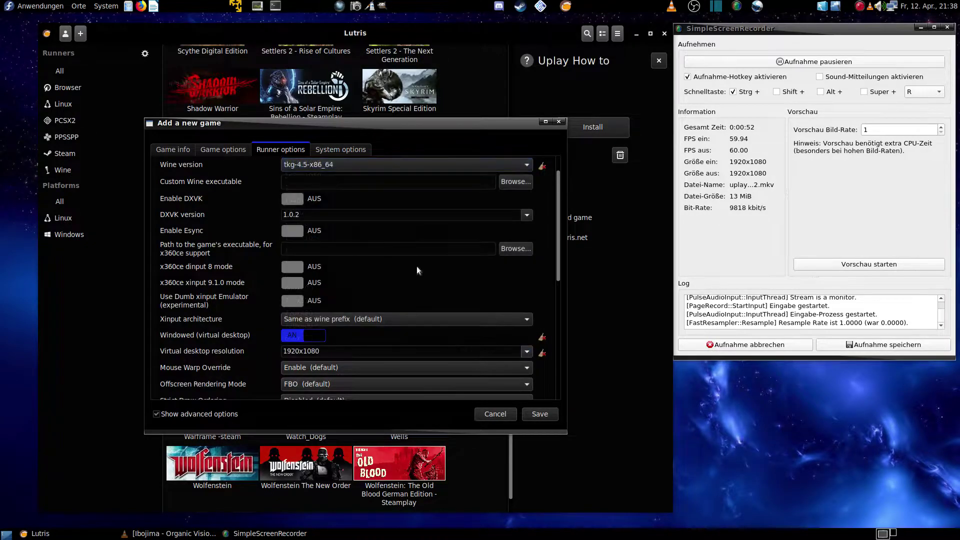
click(538, 414)
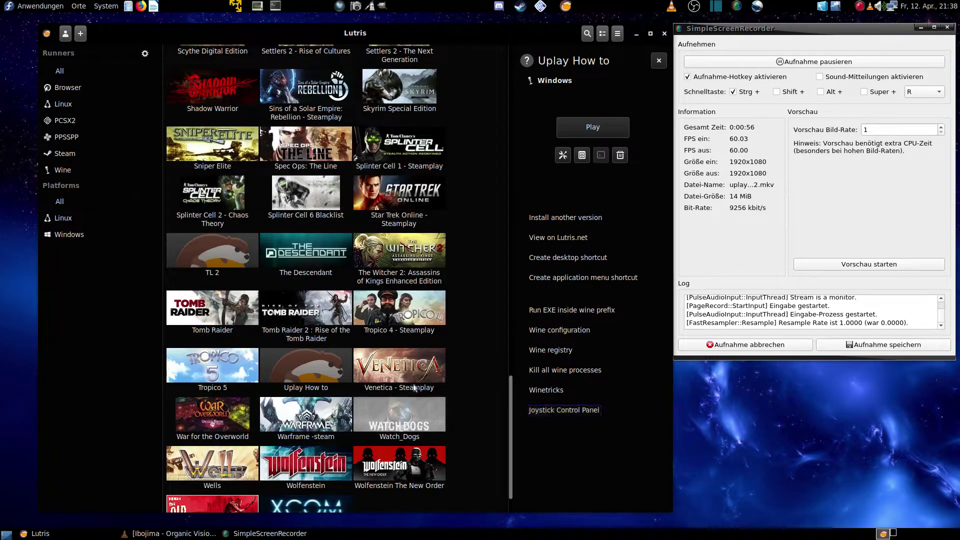
- Open the Wine configuration for the Uplay How to game from the library
scroll(295, 359, down, 2)
right_click(309, 319)
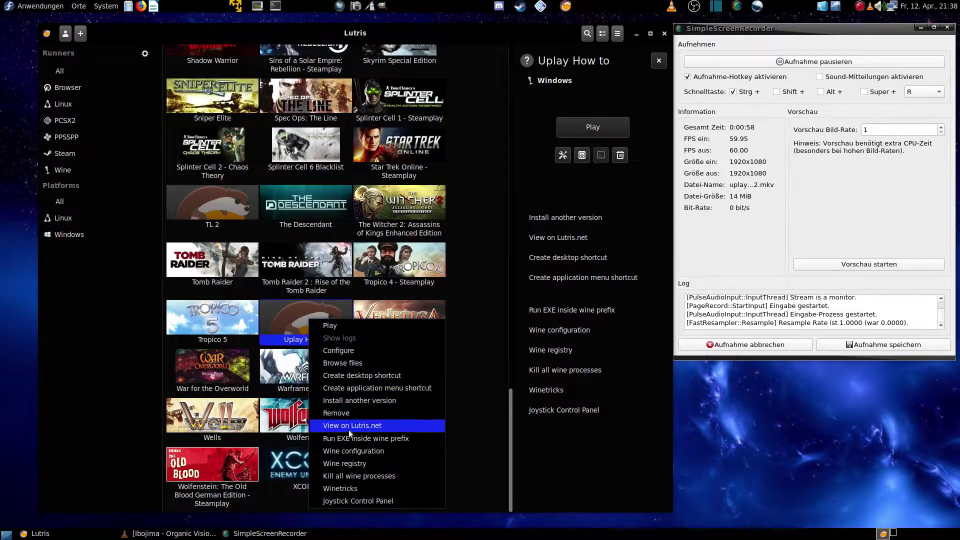
click(356, 451)
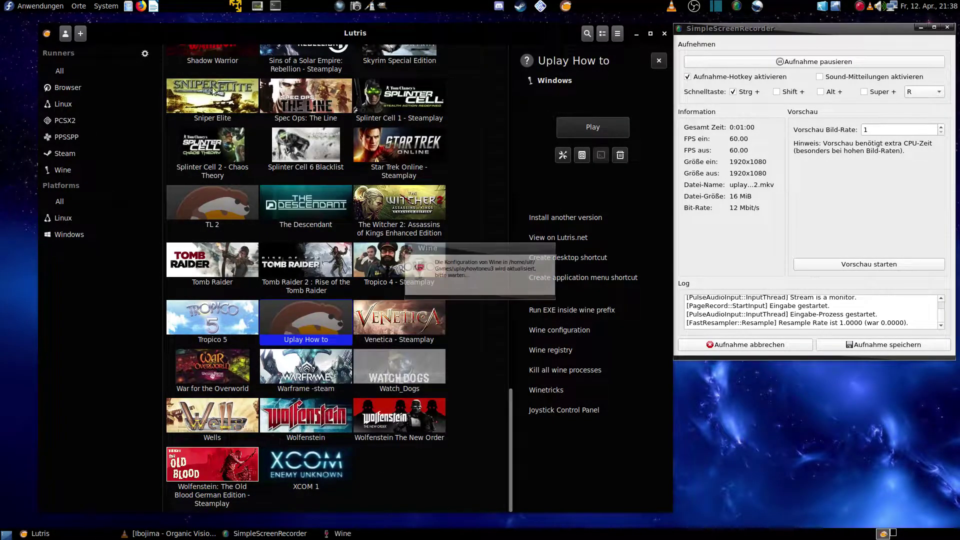
- Switch to Firefox and download the Ubisoft Uplay desktop app, choosing to save the installer file
click(141, 6)
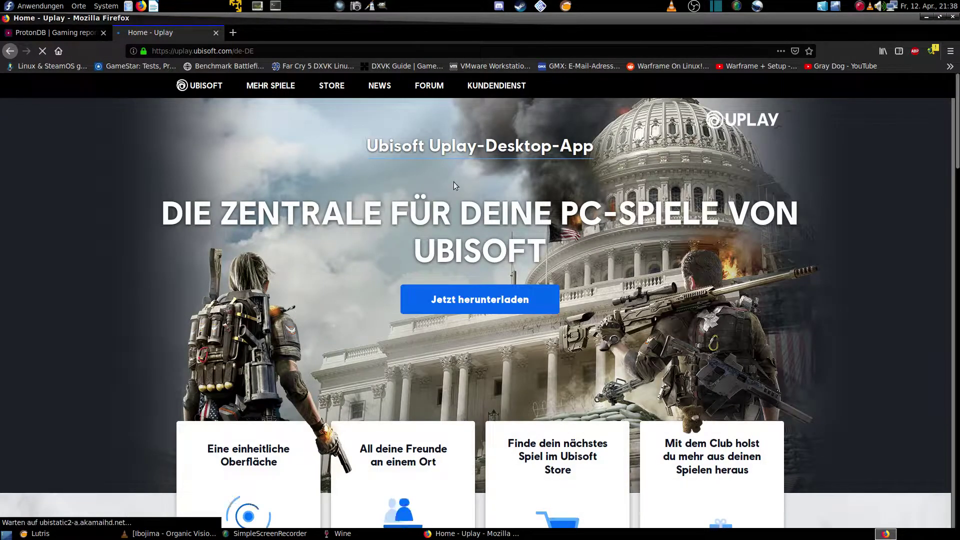
click(472, 299)
click(318, 319)
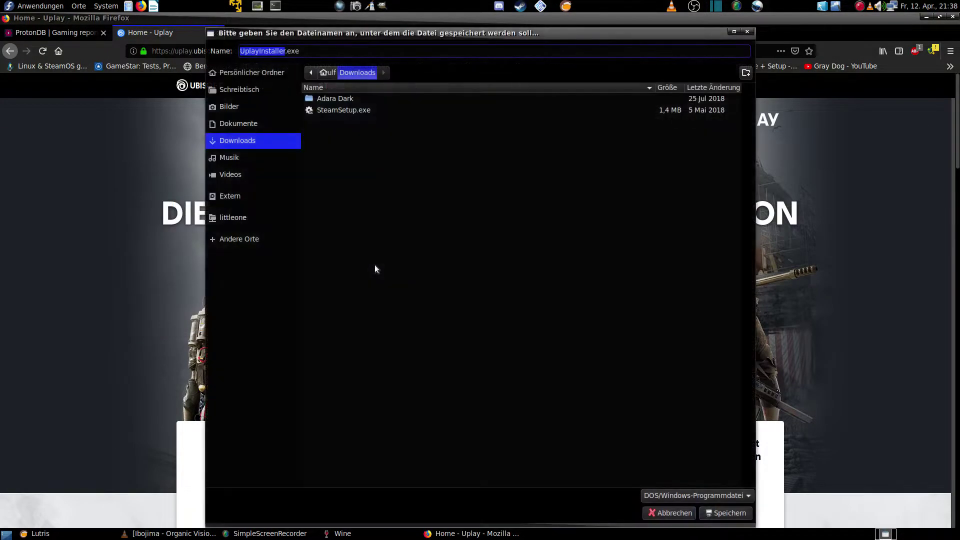
- Create a folder named uplaywin7+ in the home folder and save UplayInstaller.exe in it
click(267, 72)
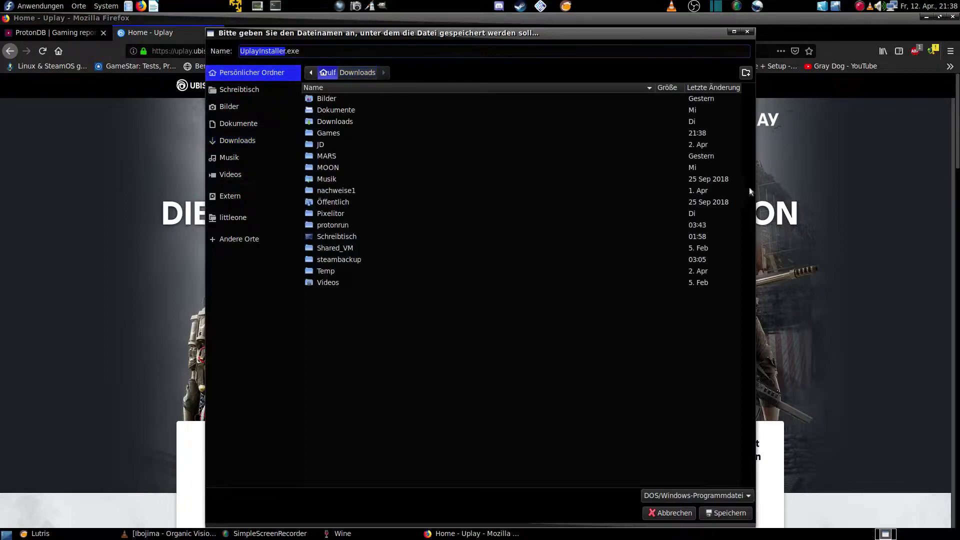
click(746, 73)
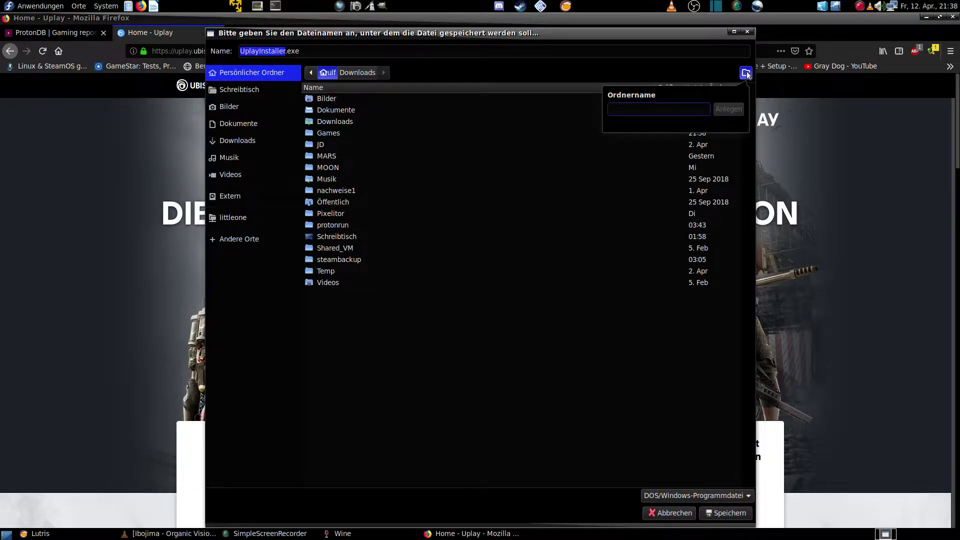
text(uplaywin7+)
key(Return)
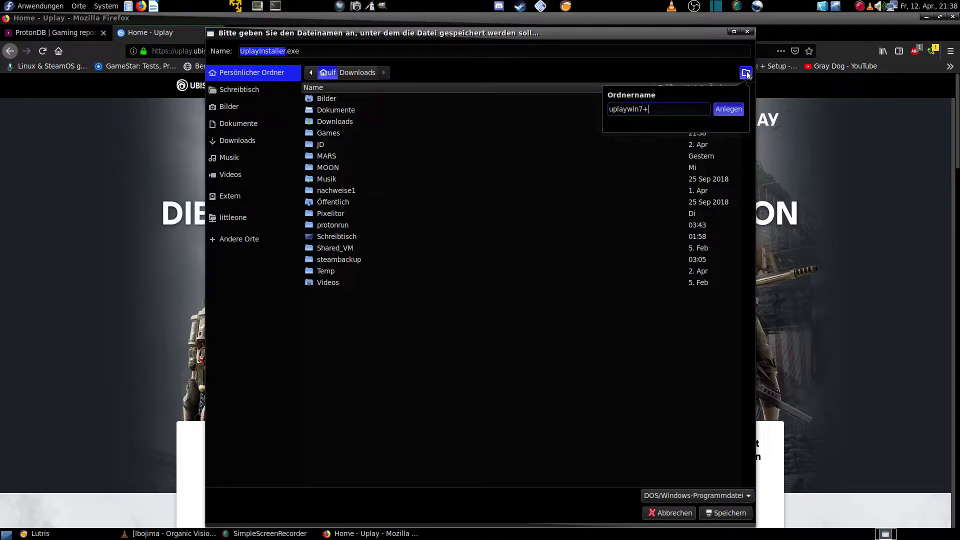
click(720, 513)
- Check the download progress of UplayInstaller.exe and close the browser
click(941, 18)
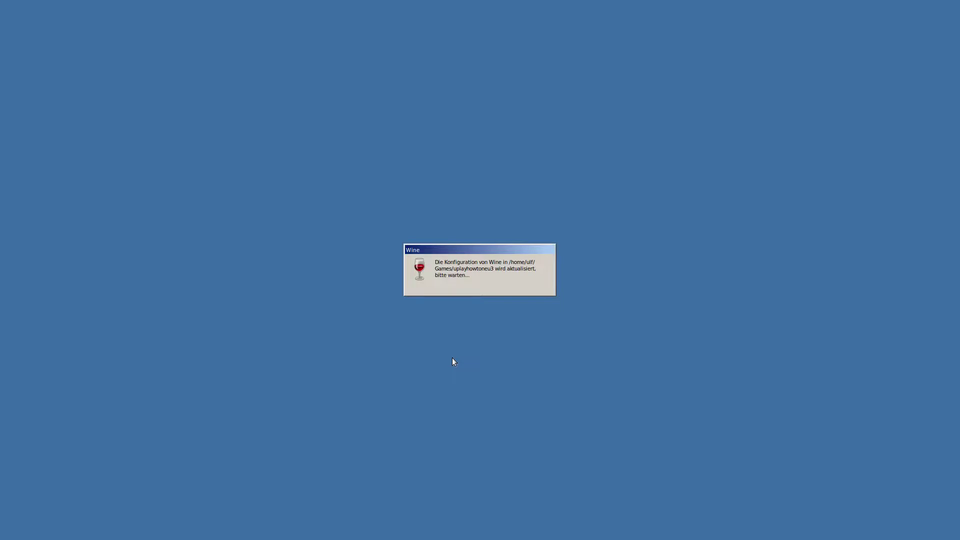
key(alt+Tab)
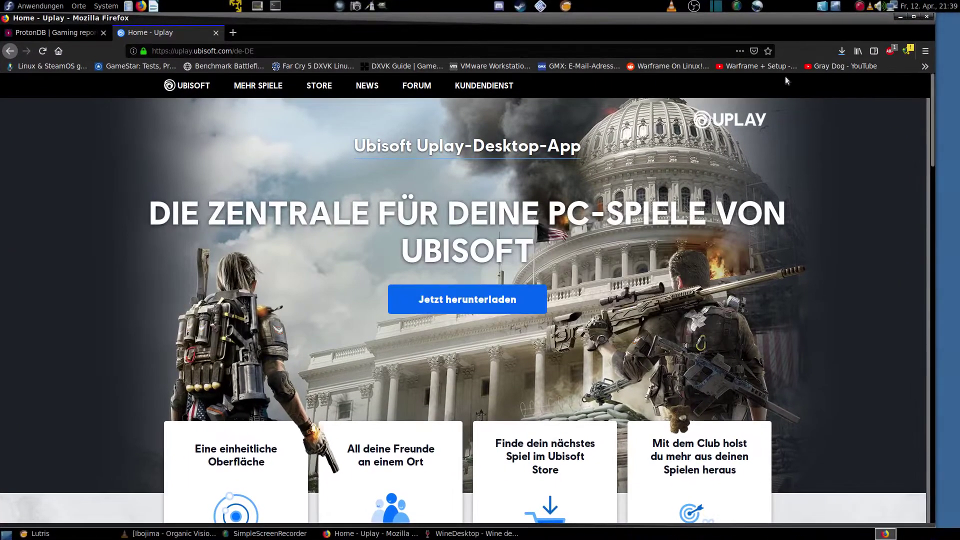
click(842, 51)
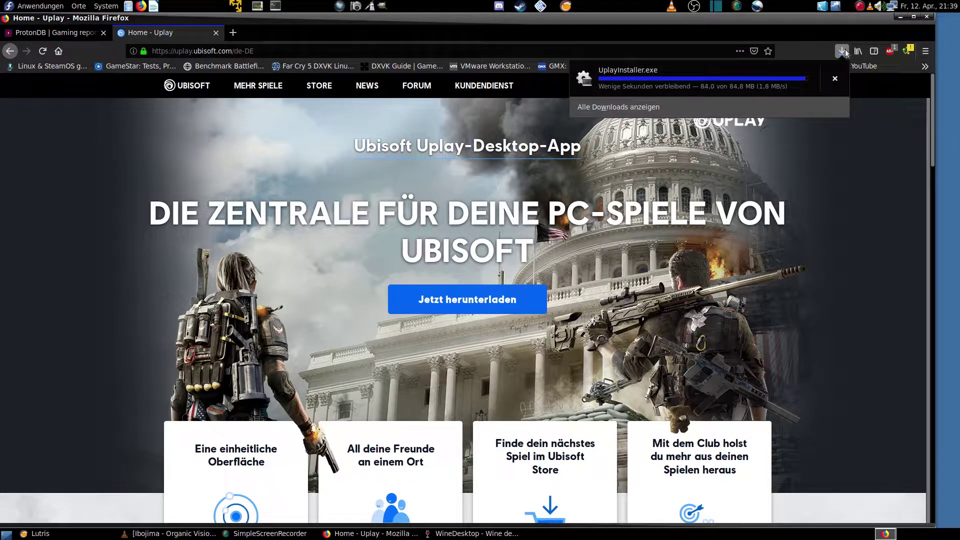
click(925, 18)
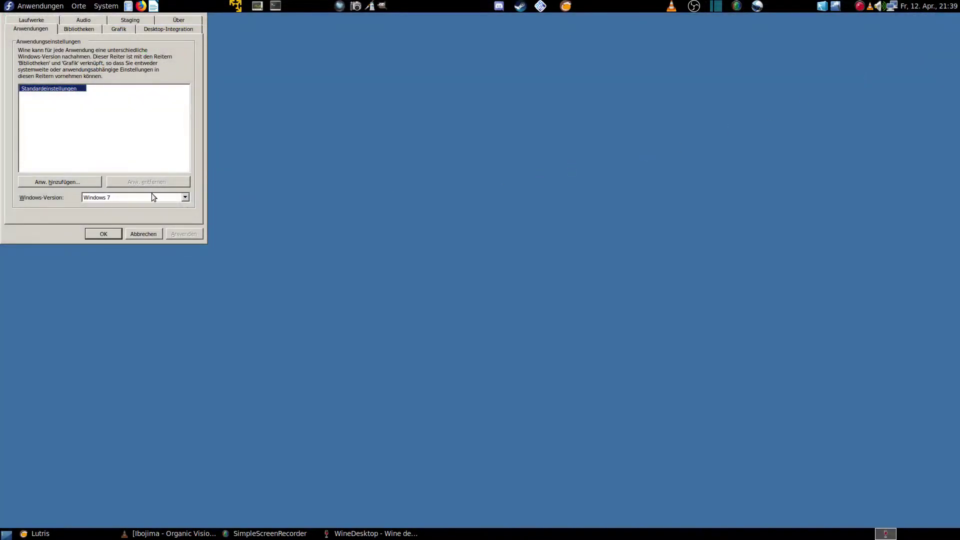
- Move the Wine configuration window toward the desktop's centre, then set the Windows version to Windows XP and apply it
click(271, 201)
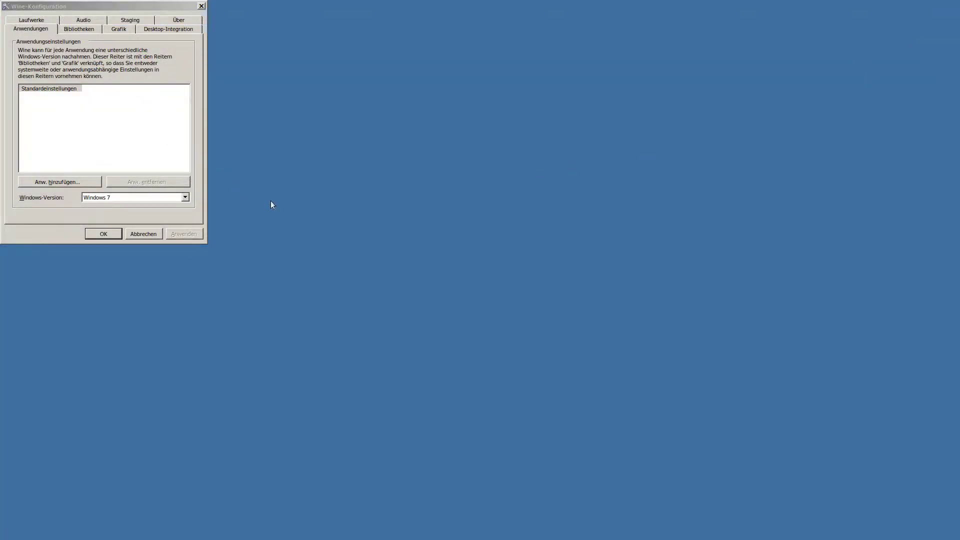
drag(128, 6, 426, 171)
click(482, 362)
click(404, 421)
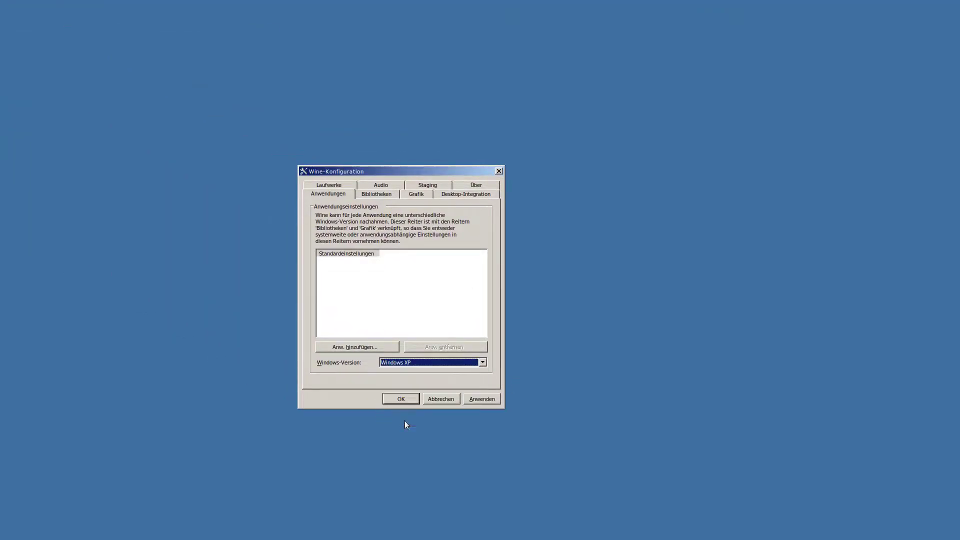
click(482, 400)
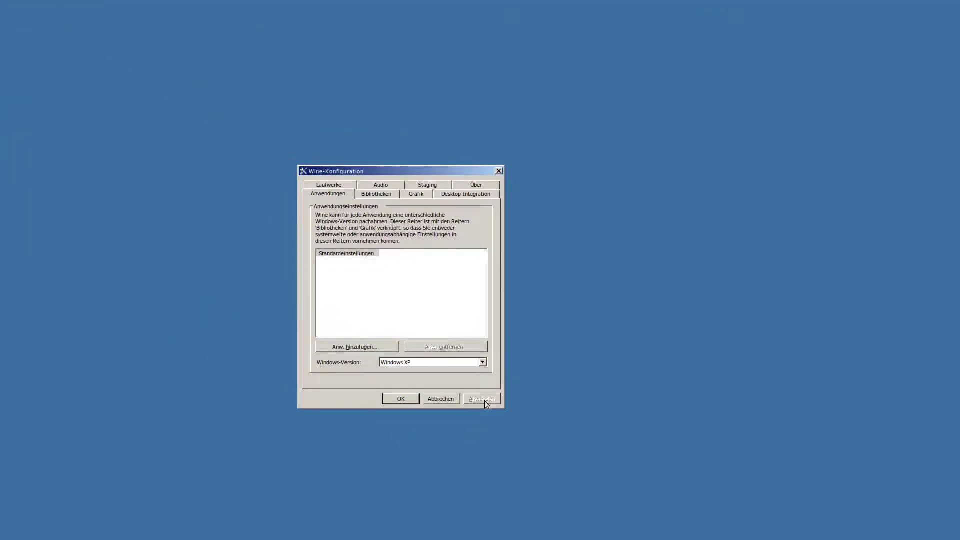
- In the graphics settings, disable window manager control and decoration of windows and enable automatic mouse capture in full-screen mode
click(416, 194)
click(356, 239)
click(348, 230)
click(343, 220)
- Set the emulated virtual desktop size to 1920 x 1080 and apply the graphics settings
double_click(385, 258)
text(1920)
key(Tab)
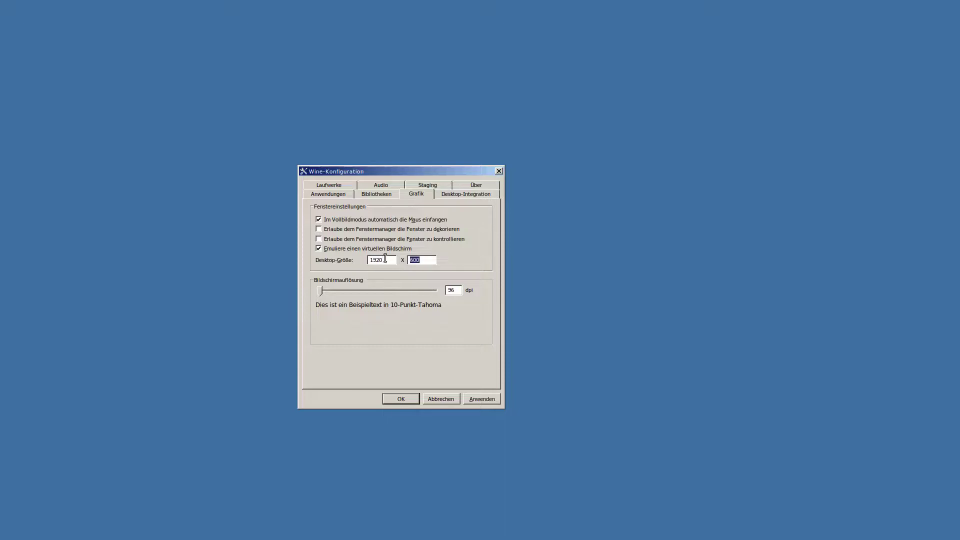
text(1080)
click(482, 398)
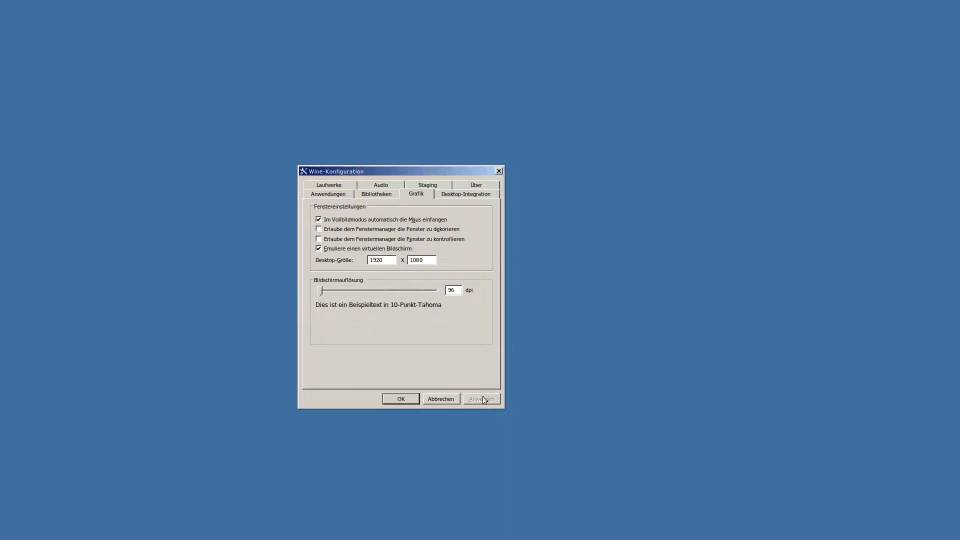
- Enable the EAX and VAAPI staging settings, apply them, and close the Wine configuration after checking the application settings
click(429, 186)
click(344, 260)
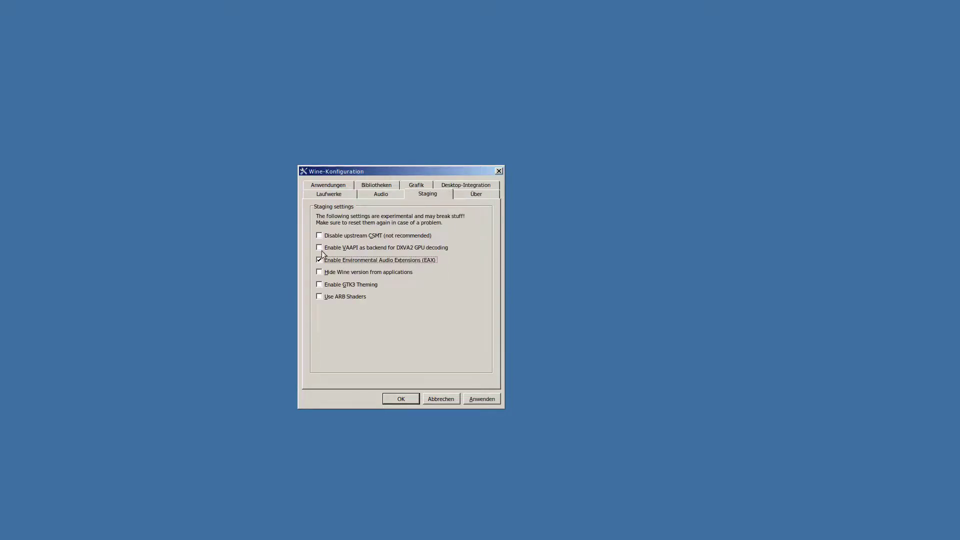
click(319, 247)
click(483, 395)
click(329, 188)
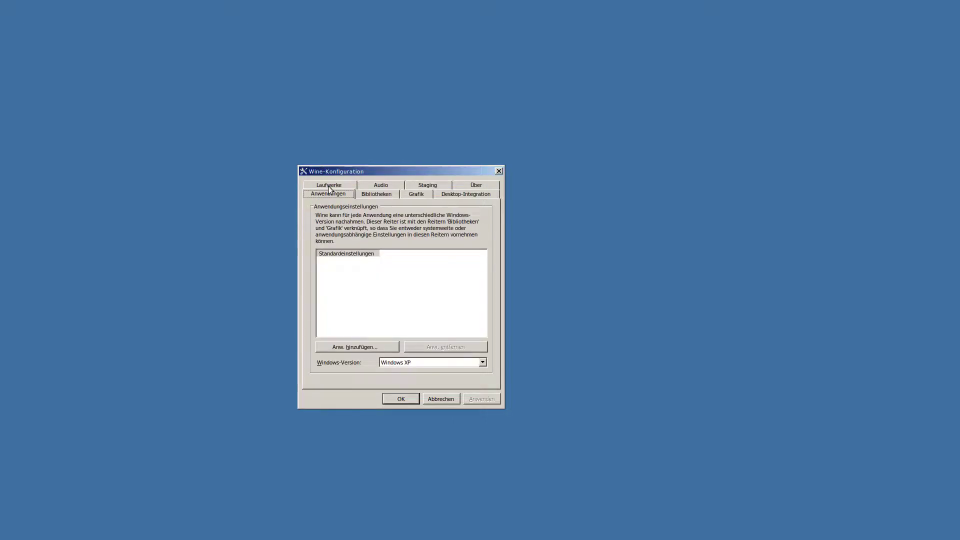
click(404, 399)
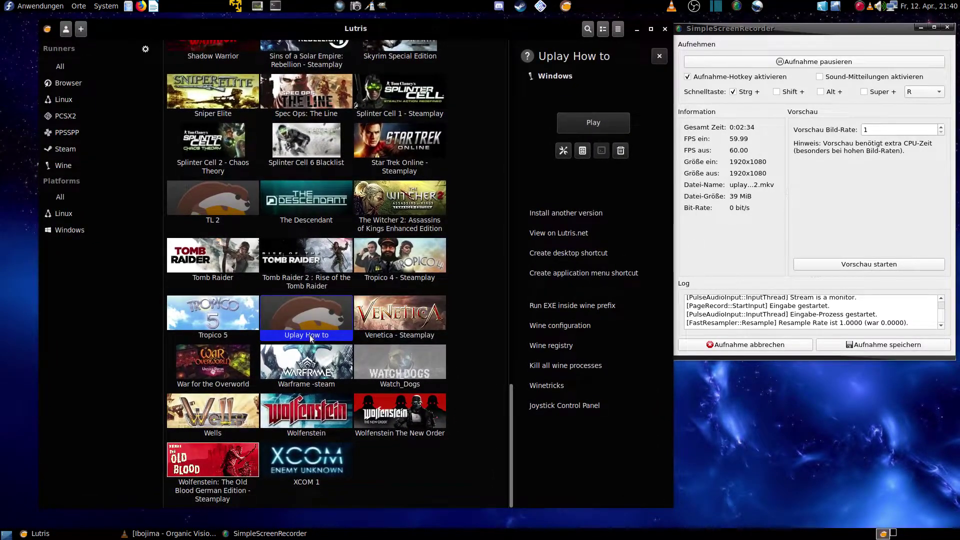
- Run UplayInstaller.exe from the uplaywin7+ home folder inside the Uplay How to entry's Wine prefix
right_click(307, 308)
click(371, 429)
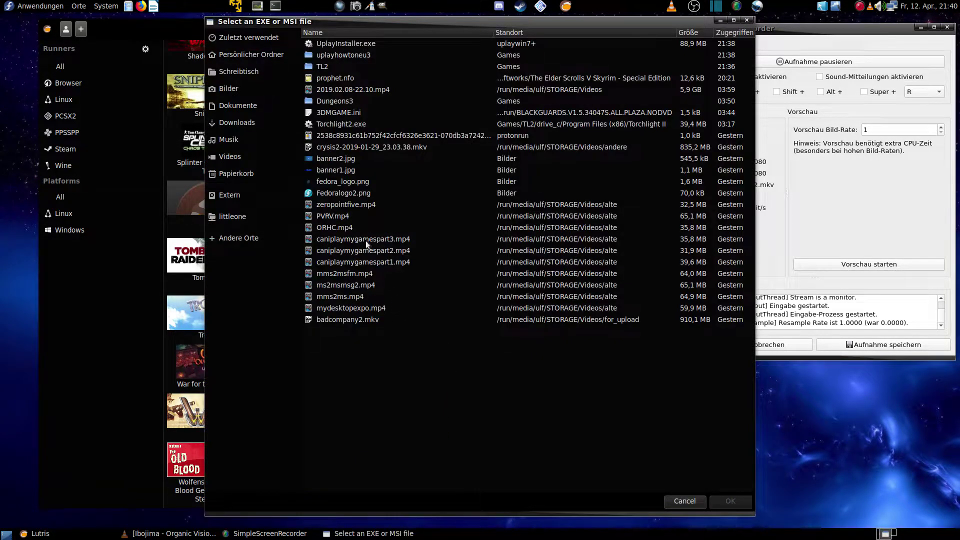
click(261, 55)
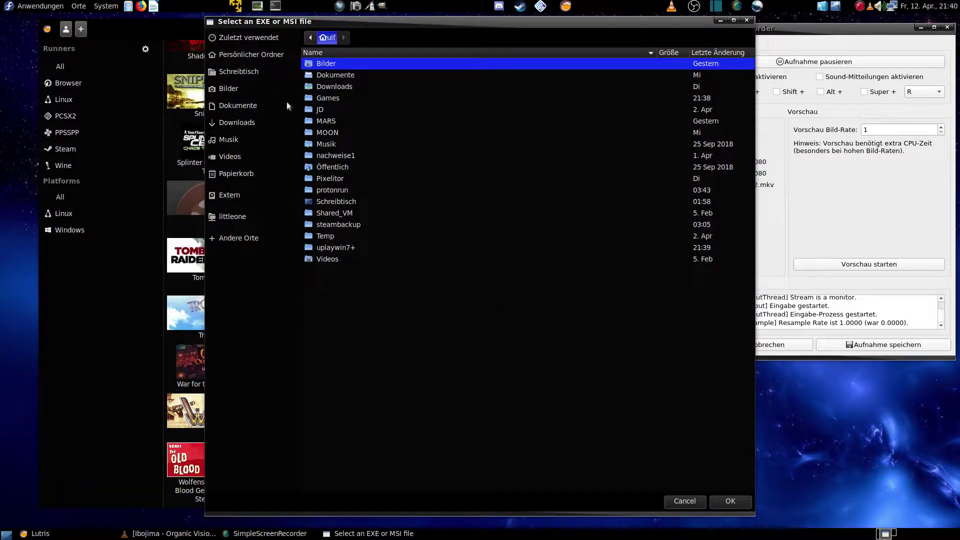
double_click(336, 249)
click(350, 64)
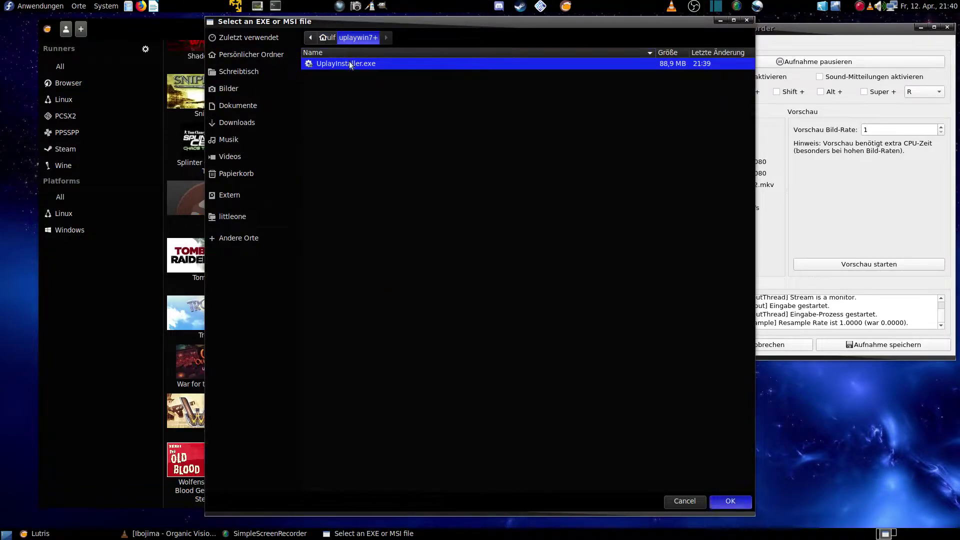
key(Return)
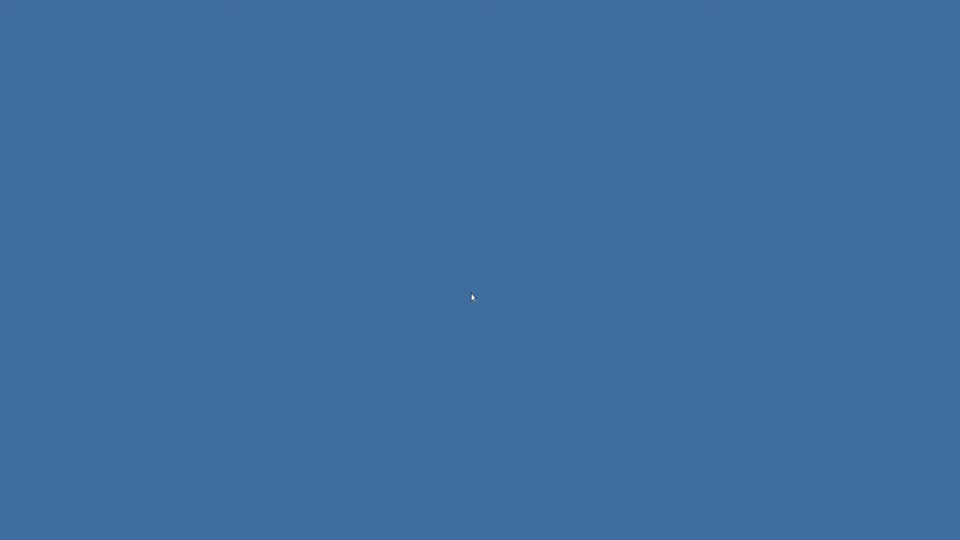
- Choose English as the installer language and accept downloading the Uplay version supported by this Windows version
click(540, 280)
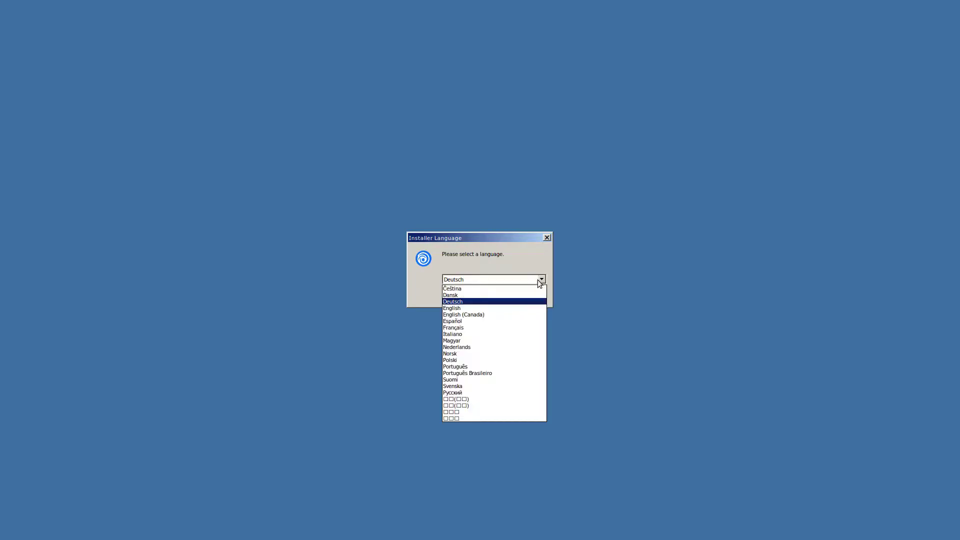
click(471, 308)
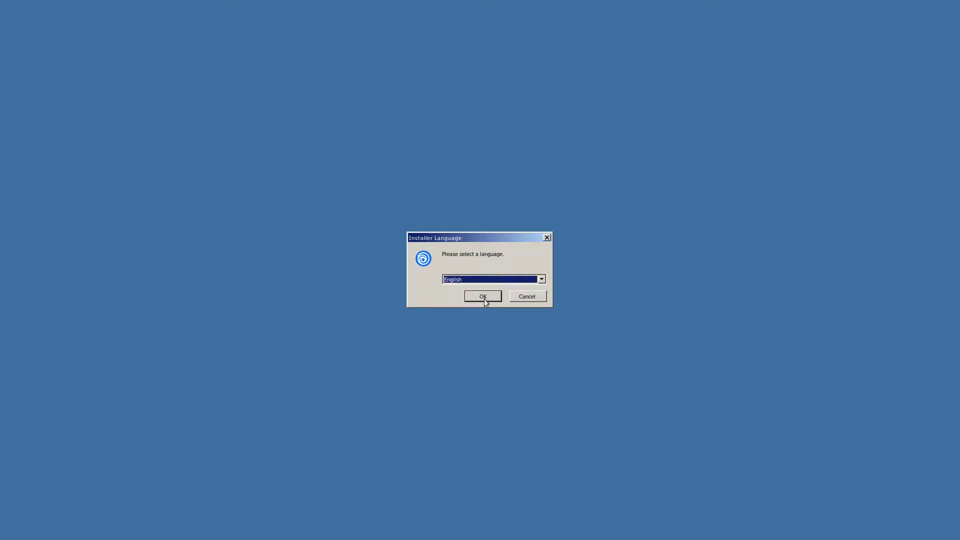
click(483, 297)
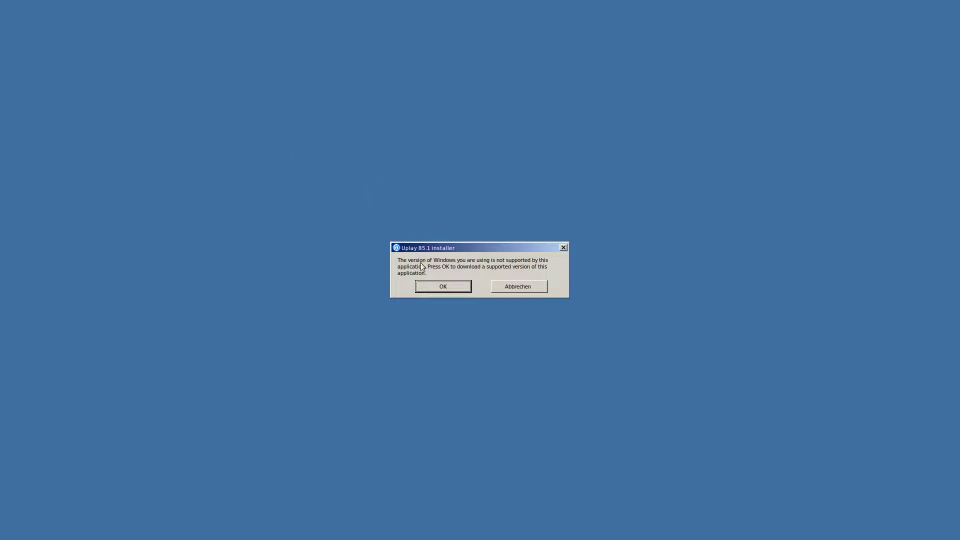
click(442, 289)
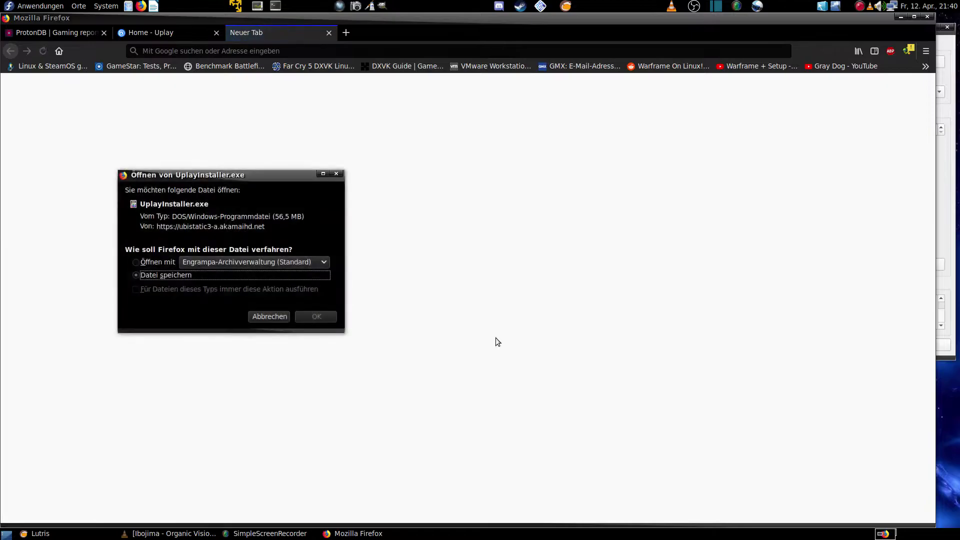
- Save the offered UplayInstaller.exe into a new folder named uplayxp in the home directory
click(317, 320)
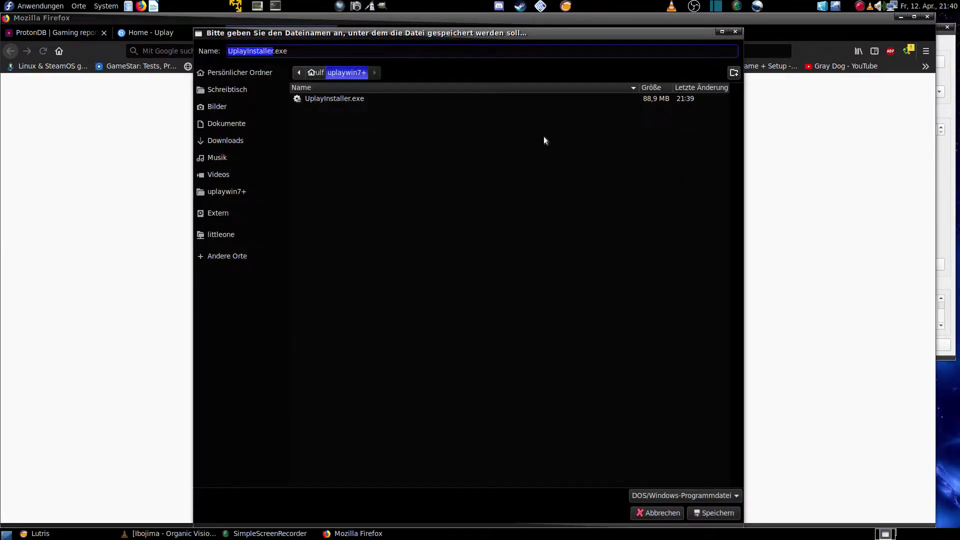
click(318, 73)
click(733, 73)
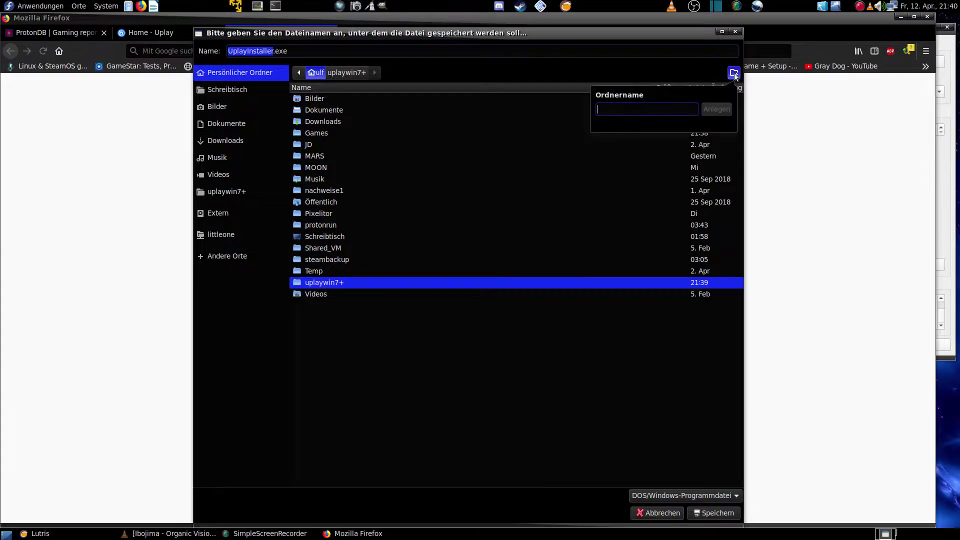
text(uplayxp)
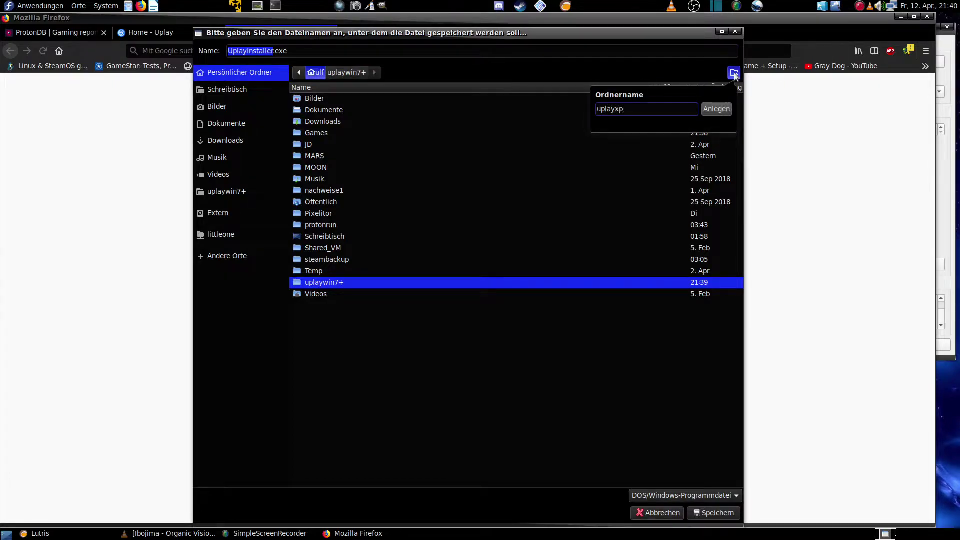
key(Return)
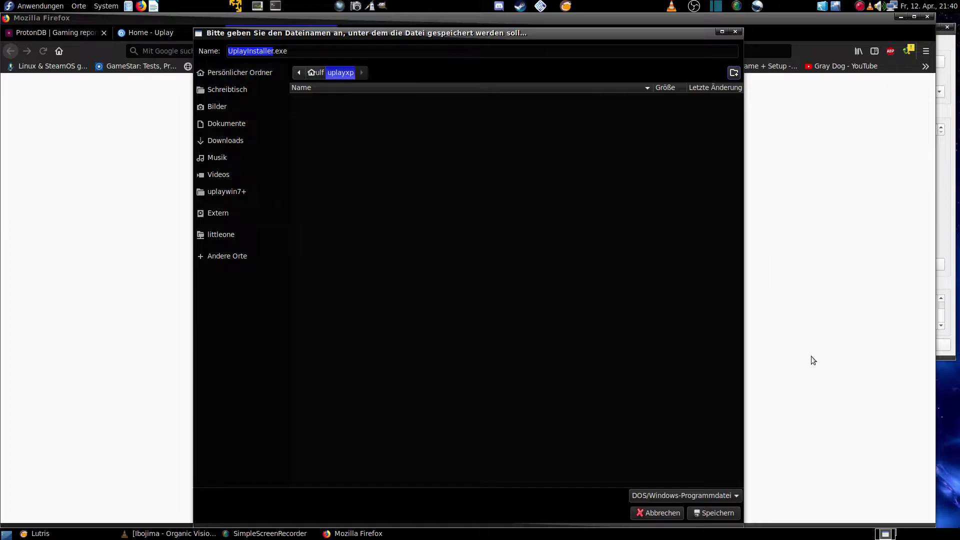
click(712, 515)
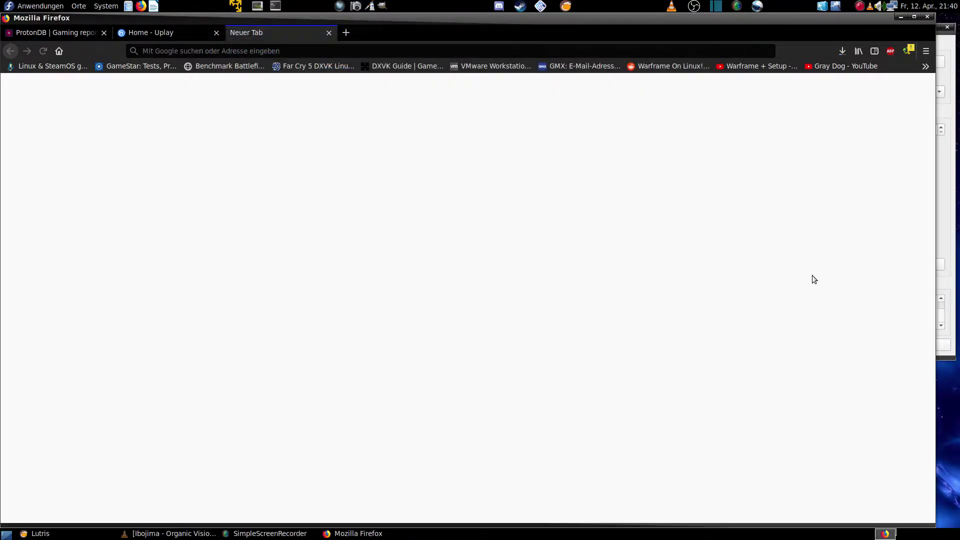
- Check the download of the XP-compatible Uplay installer and close the browser once it has finished
click(842, 51)
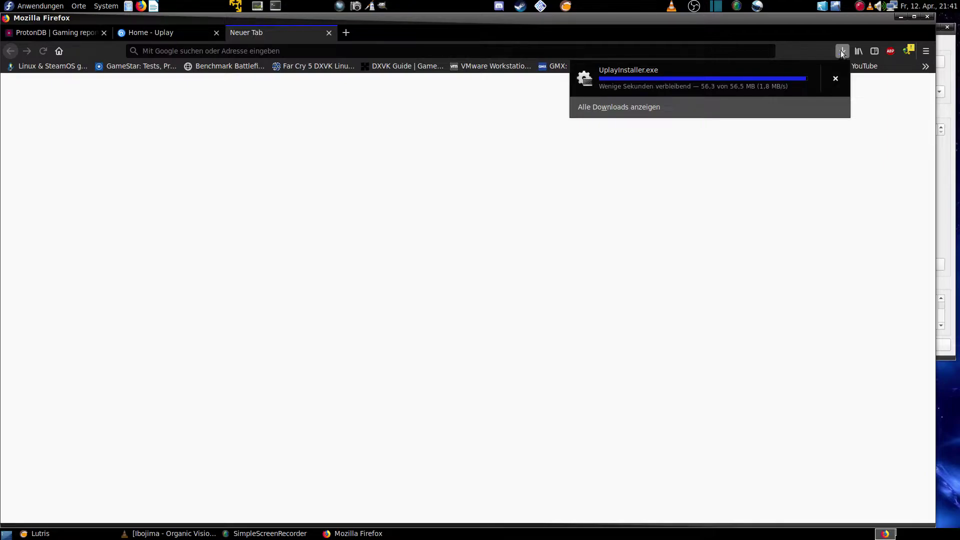
click(929, 22)
click(927, 17)
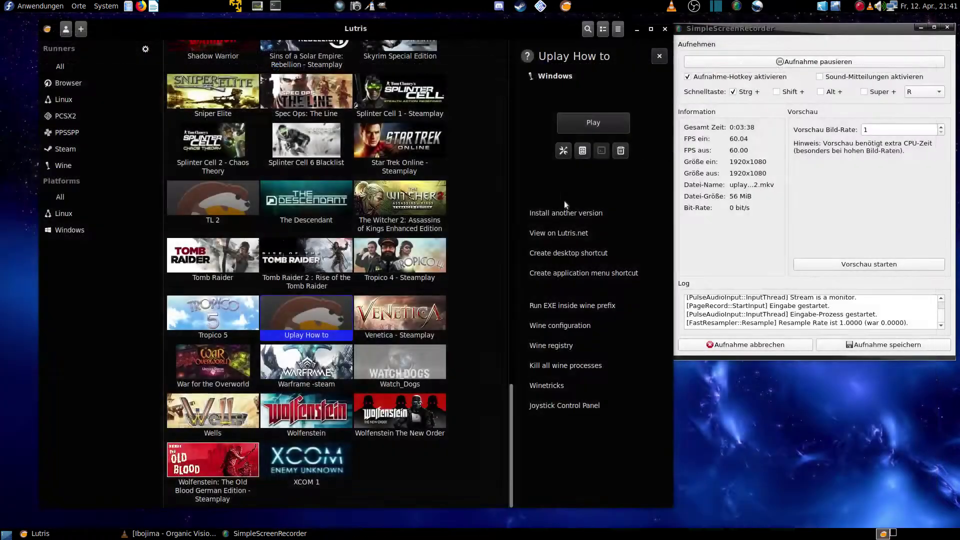
- Run the UplayInstaller.exe from the uplayxp folder inside the Uplay How to entry's Wine prefix
right_click(304, 310)
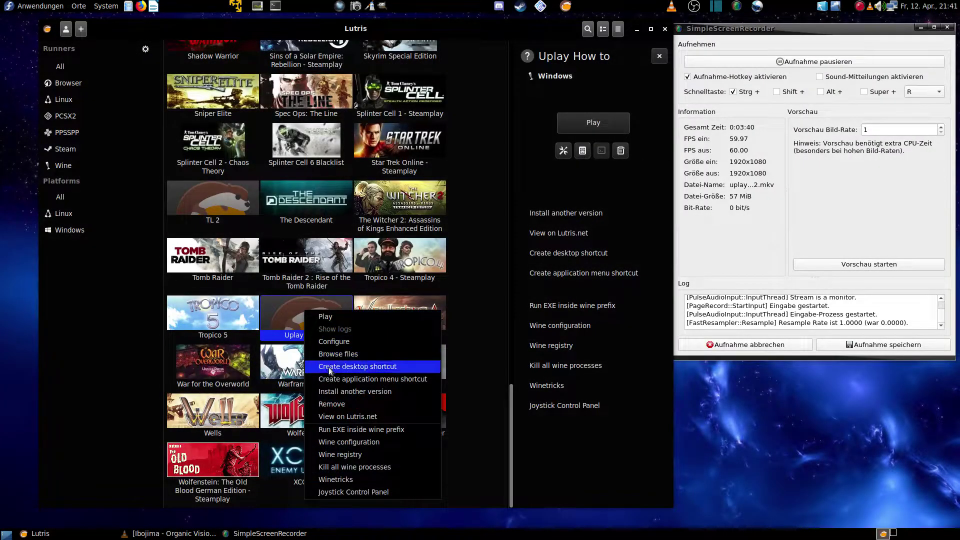
click(353, 428)
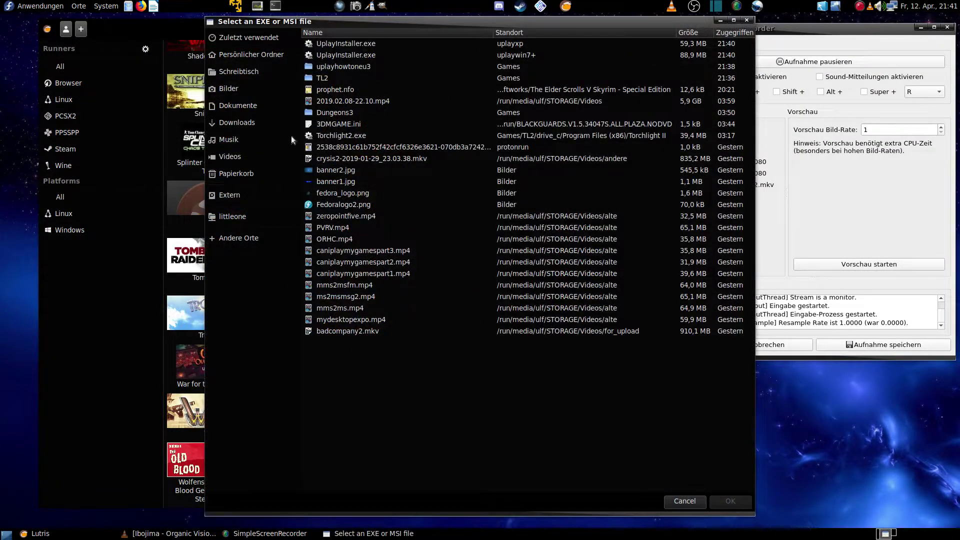
click(249, 54)
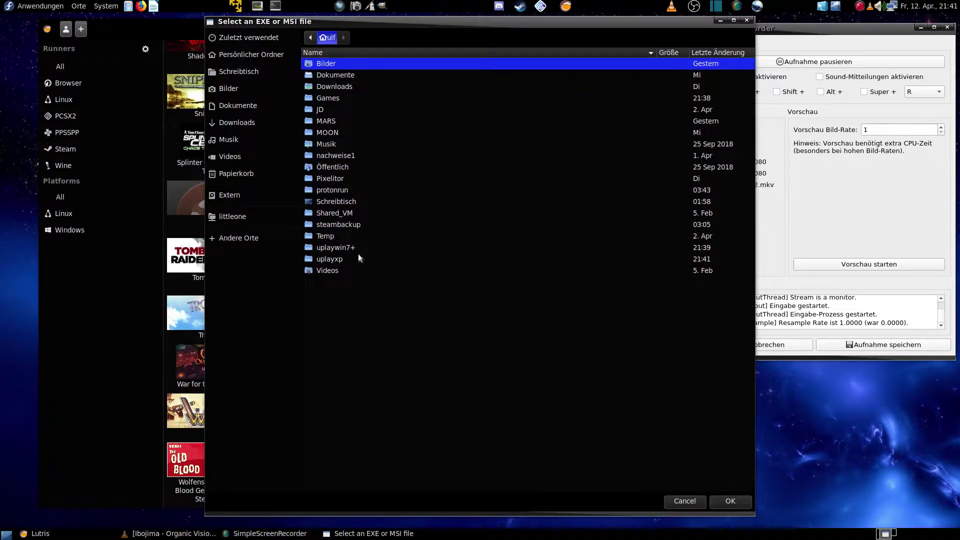
double_click(333, 260)
click(359, 64)
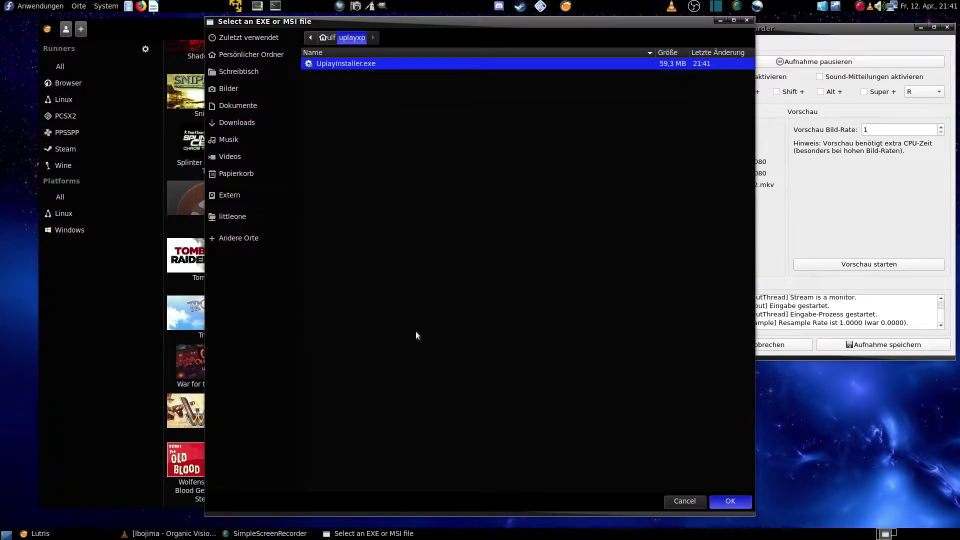
key(Return)
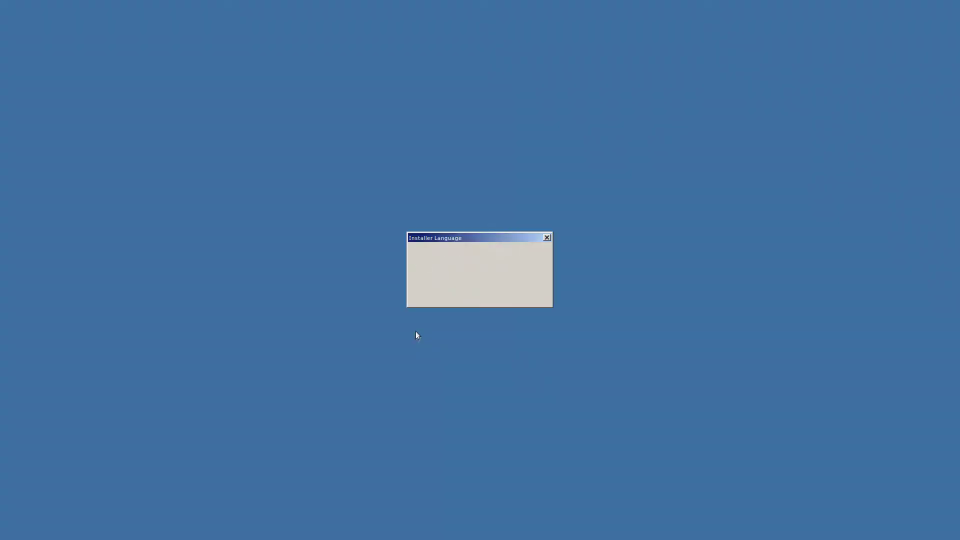
- Choose English as the setup language and install Uplay 23.0 with the default installer options
click(540, 279)
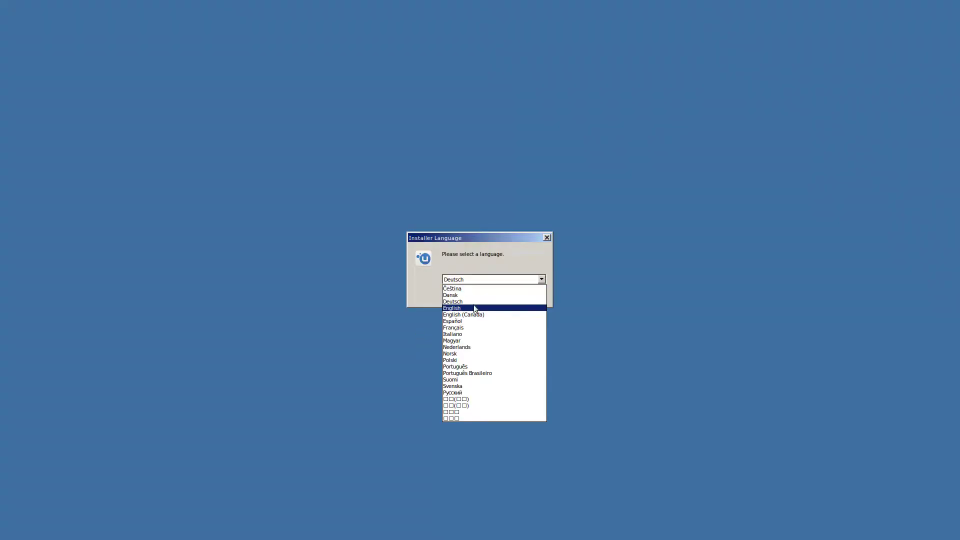
click(466, 308)
click(483, 295)
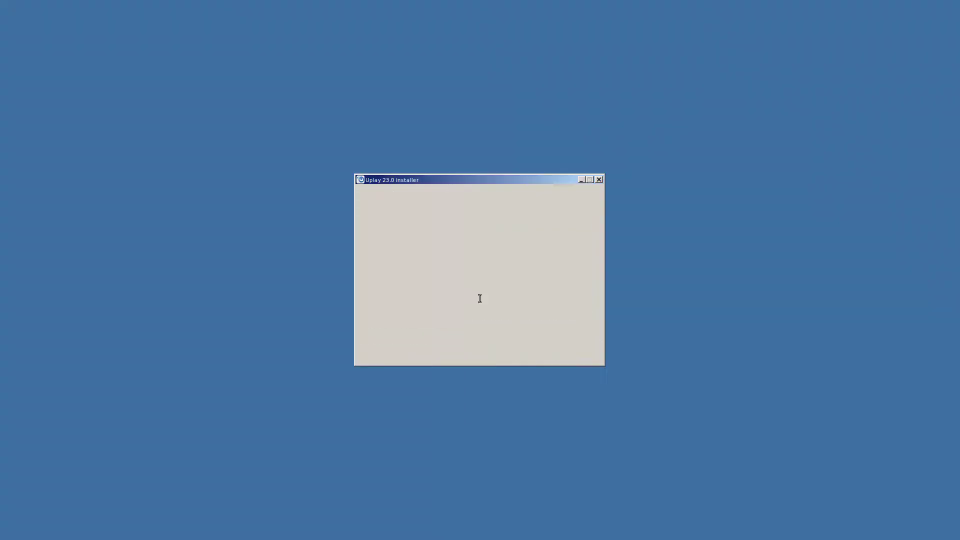
click(522, 354)
click(529, 355)
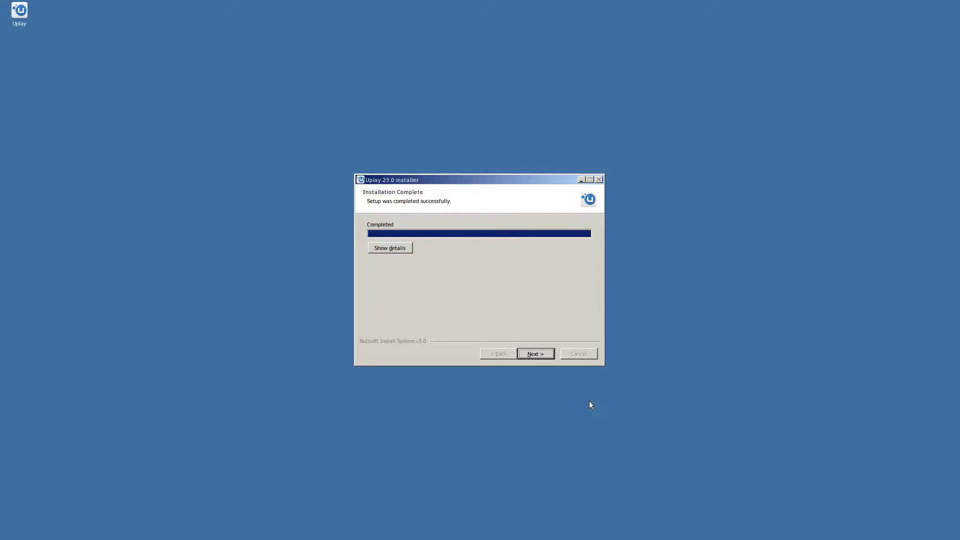
- Finish the Uplay setup with the option to run Uplay turned off
click(541, 358)
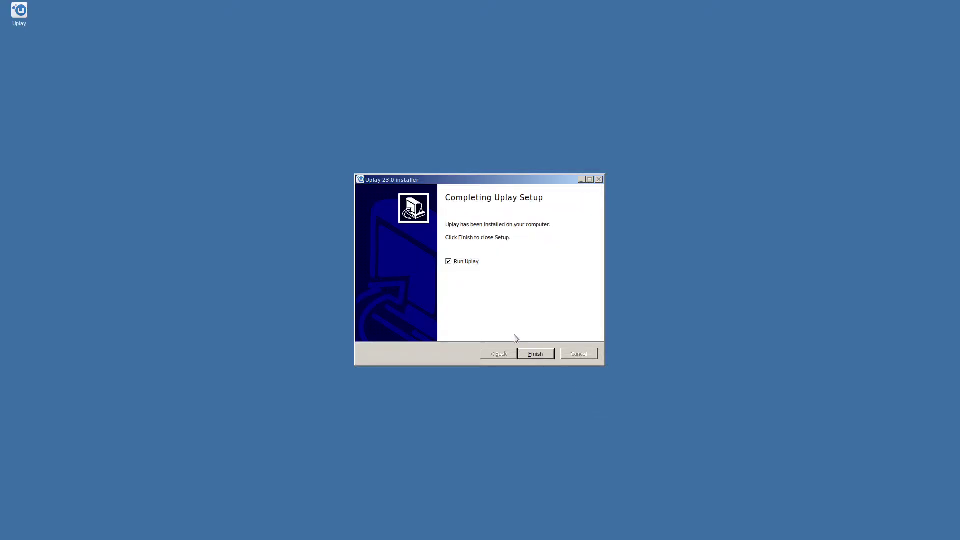
click(448, 262)
click(535, 354)
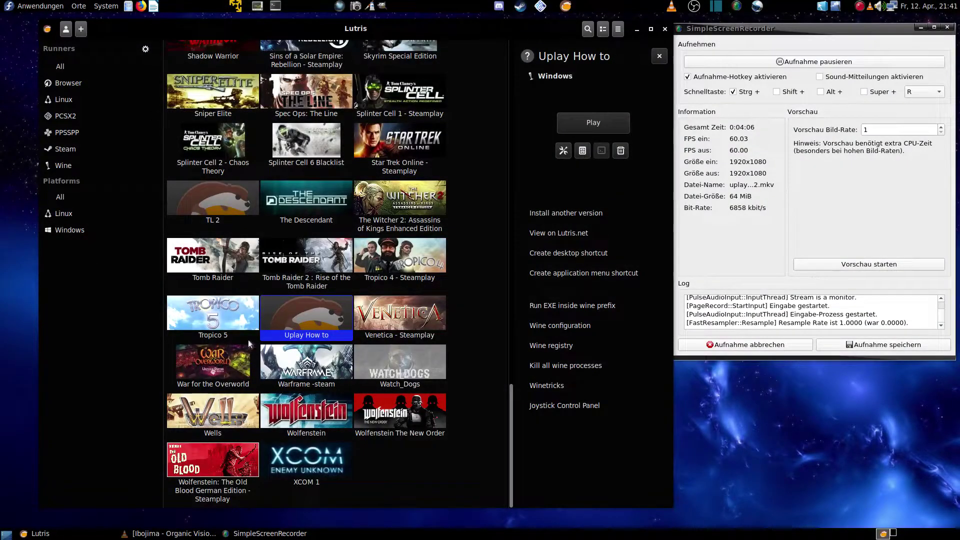
- In the Uplay How to entry's Wine configuration, set the Windows version to Windows 7, apply it and close the configuration
right_click(295, 314)
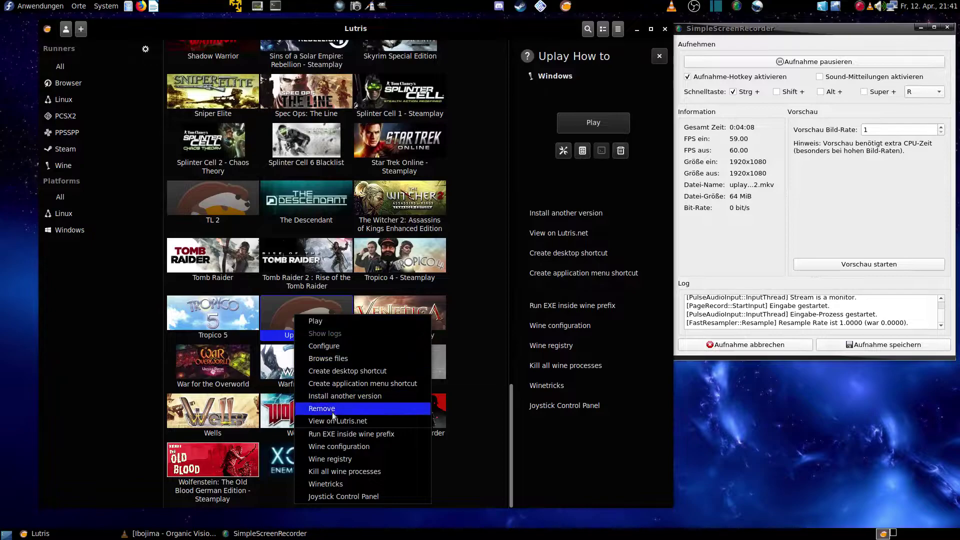
click(351, 448)
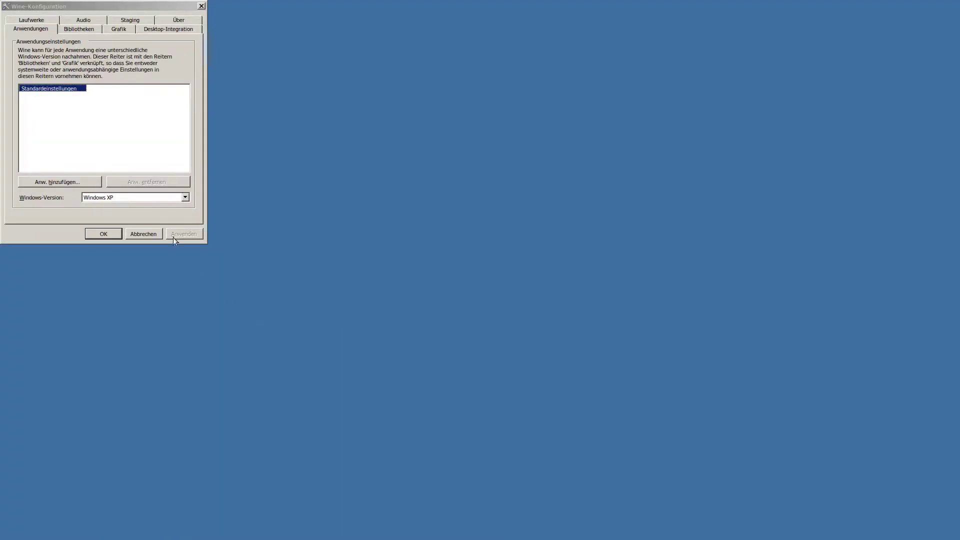
click(184, 198)
click(150, 228)
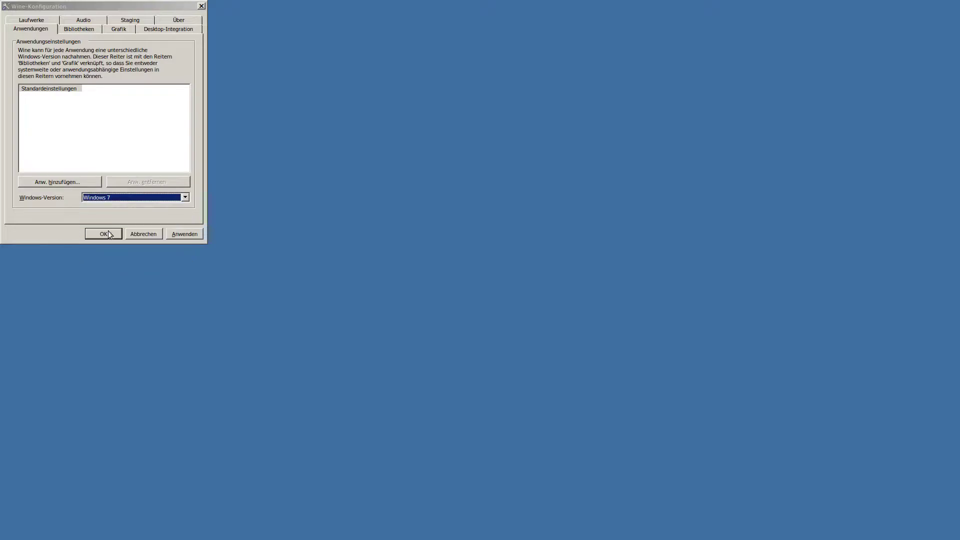
click(180, 235)
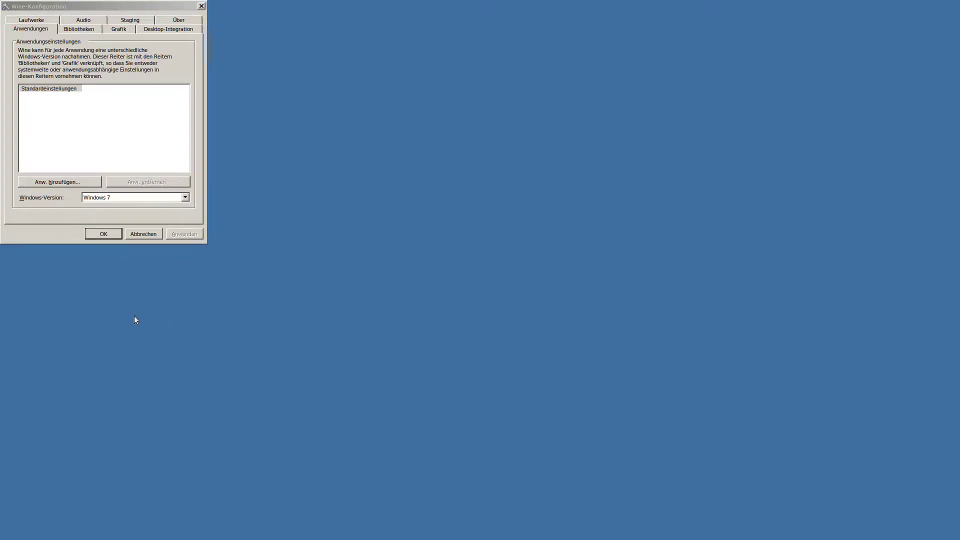
click(104, 234)
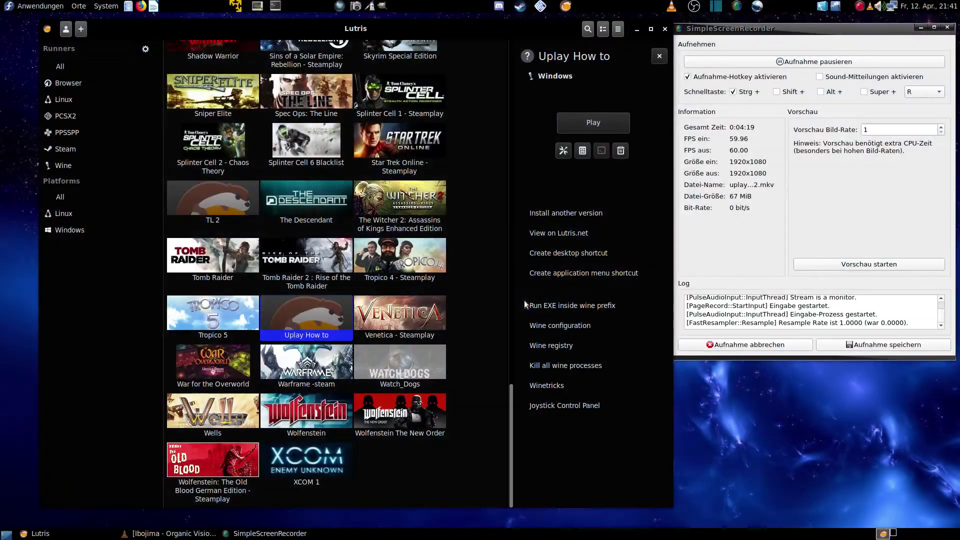
- Open Winetricks for the Uplay How to entry, leave the program package list without selecting anything, and open the Windows DLL package list
right_click(306, 310)
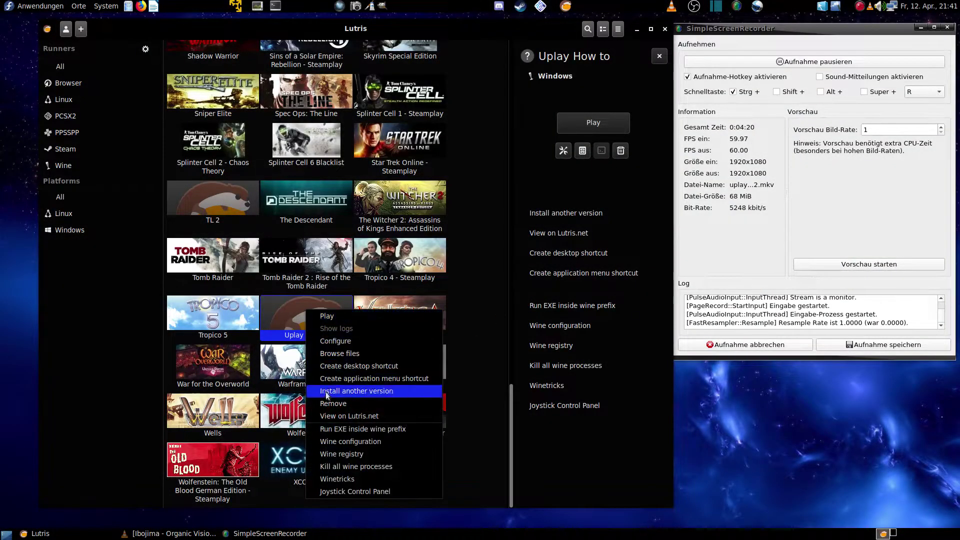
click(350, 478)
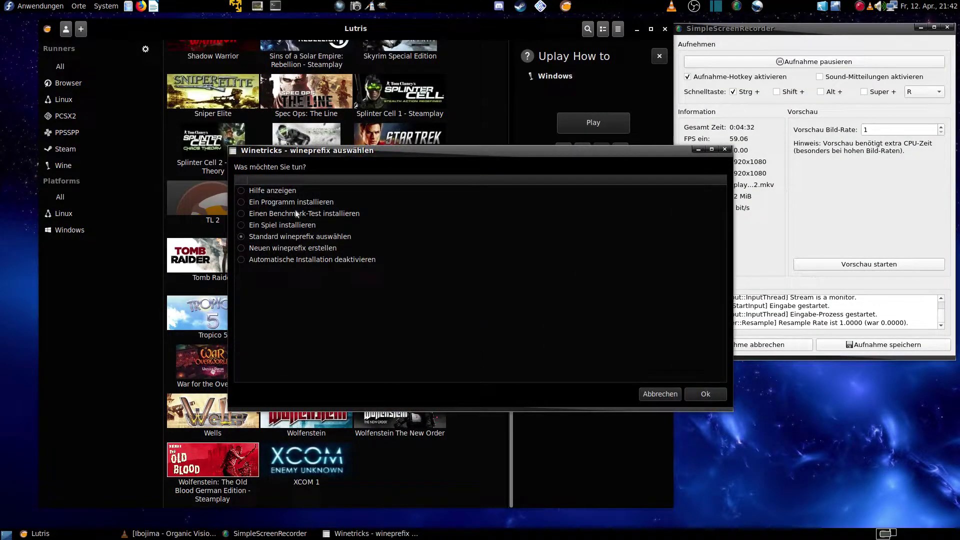
click(247, 202)
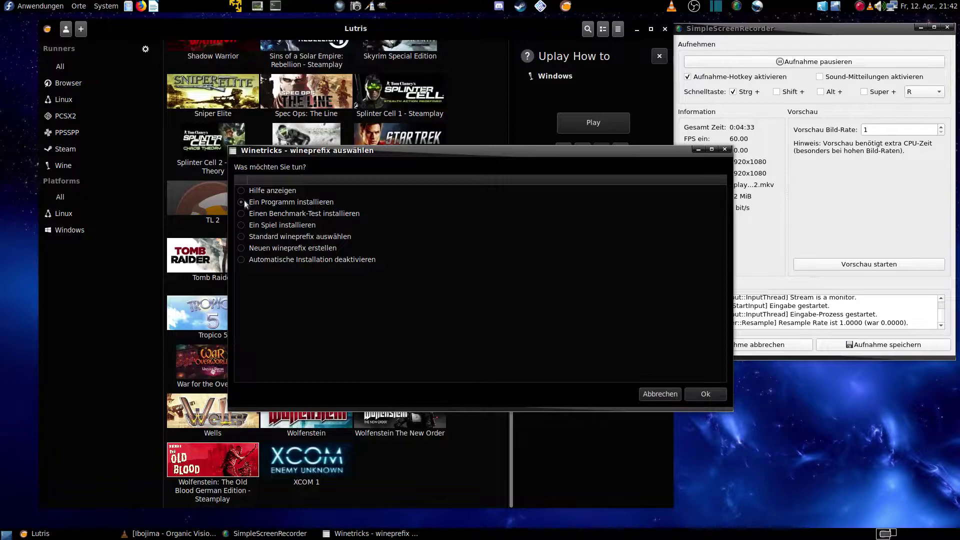
click(704, 394)
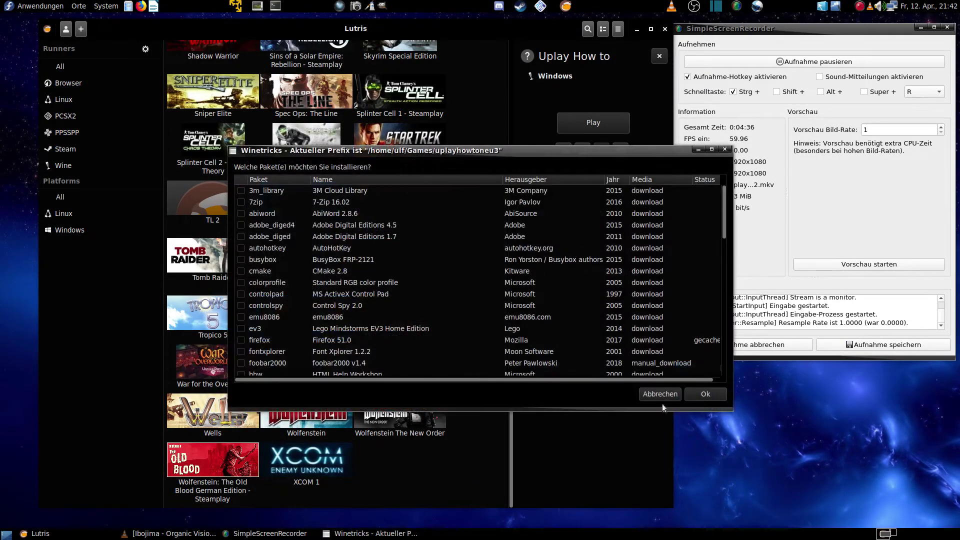
click(658, 395)
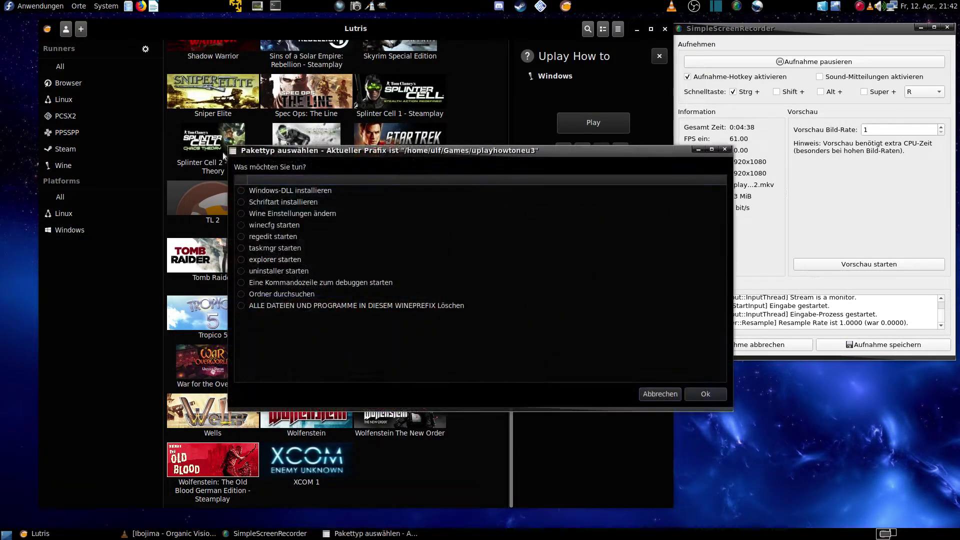
click(244, 190)
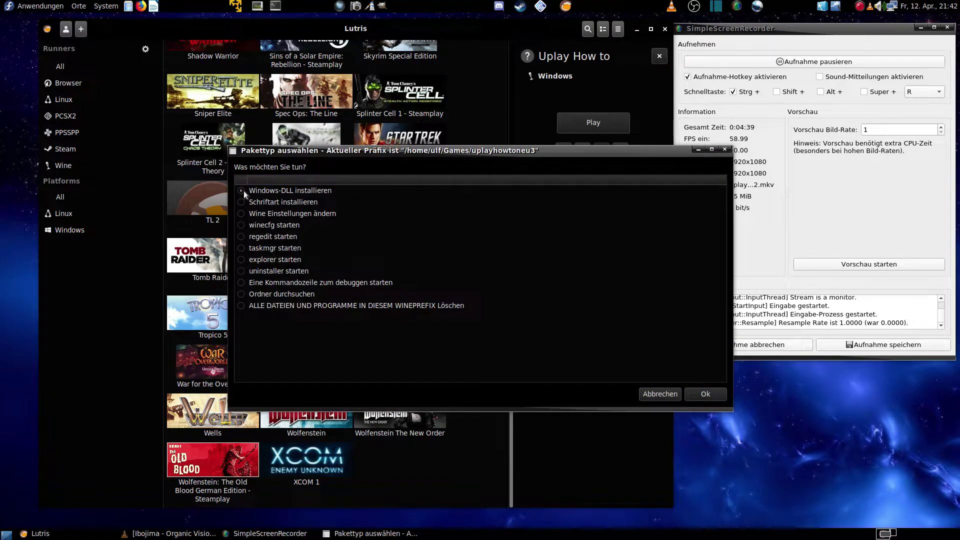
click(705, 394)
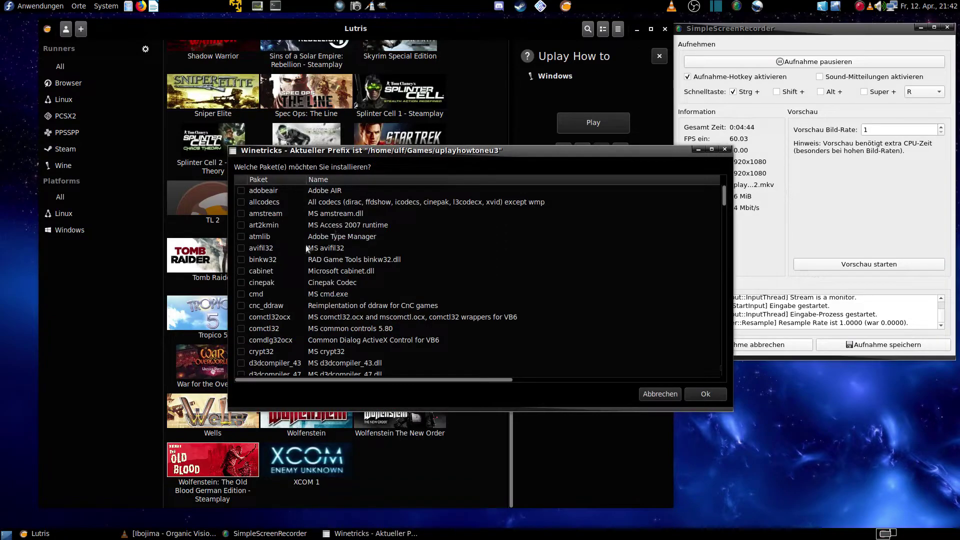
- Select the dxvk90, dxvk (latest) and gdiplus packages in the Windows DLL list
scroll(300, 240, down, 1)
scroll(291, 227, down, 10)
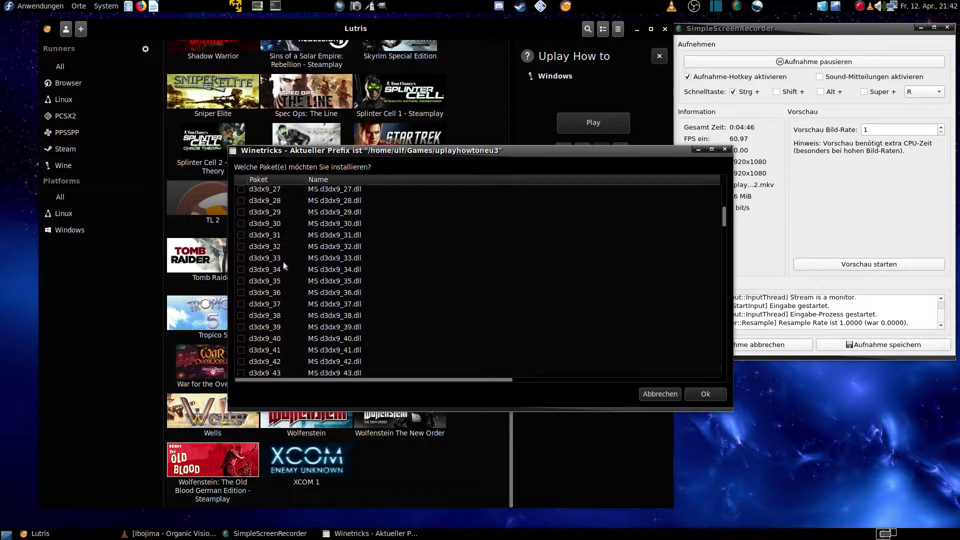
scroll(282, 268, down, 12)
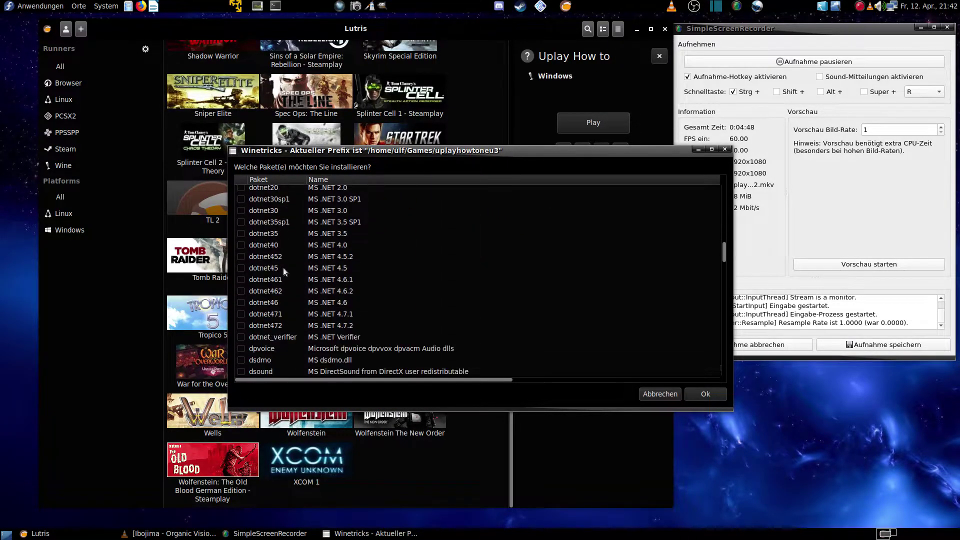
scroll(283, 268, down, 12)
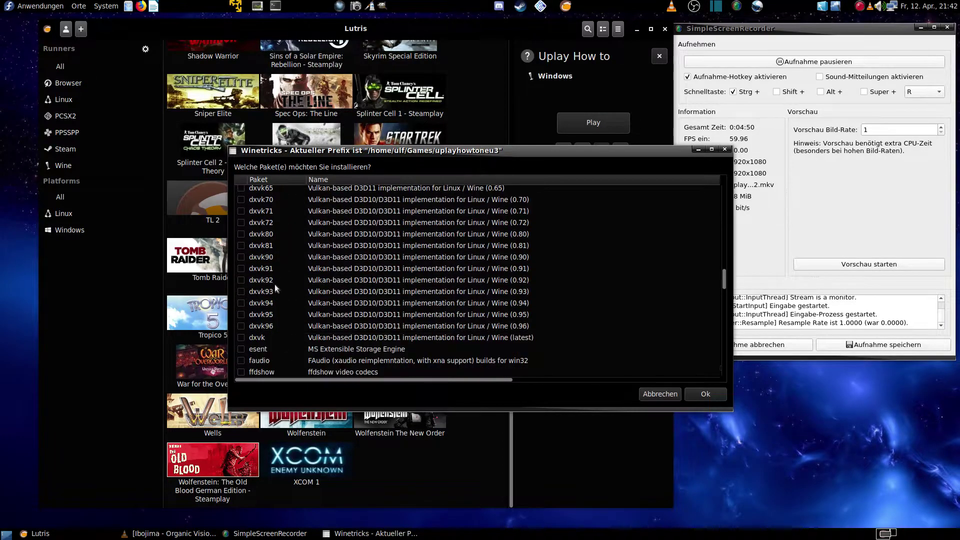
click(242, 258)
click(241, 337)
scroll(301, 257, down, 5)
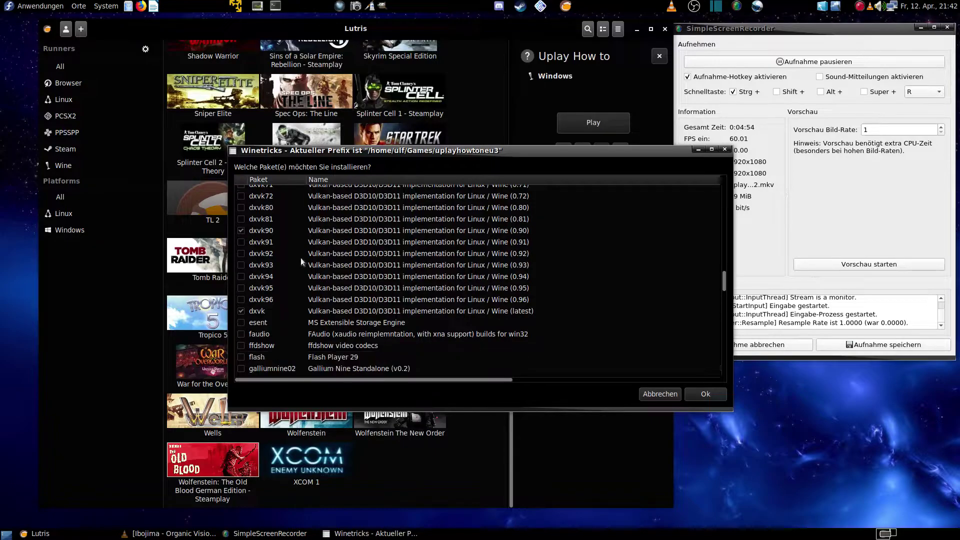
click(241, 271)
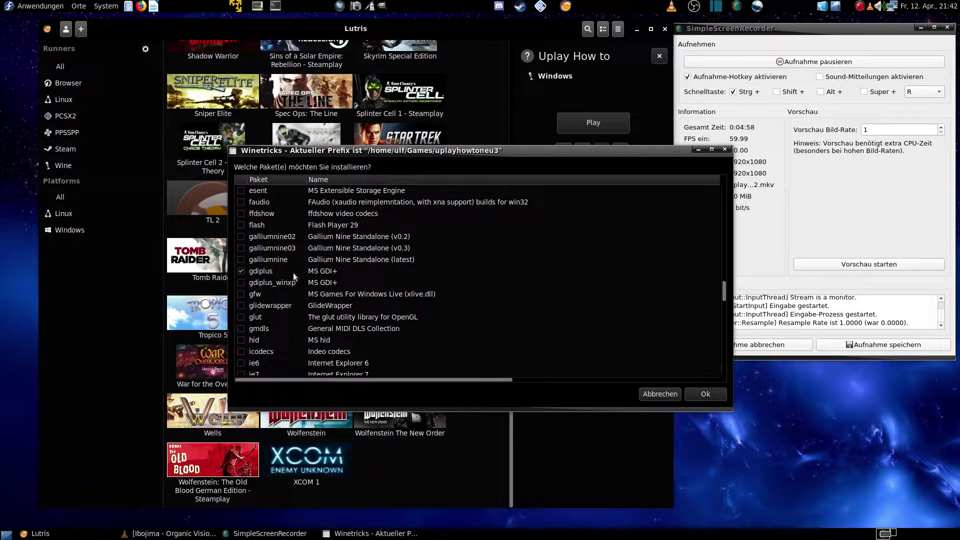
- Select the Visual C++ packages vcrun2005, vcrun2008, vcrun2010, vcrun2012, vcrun2013 and vcrun2015
scroll(288, 268, down, 8)
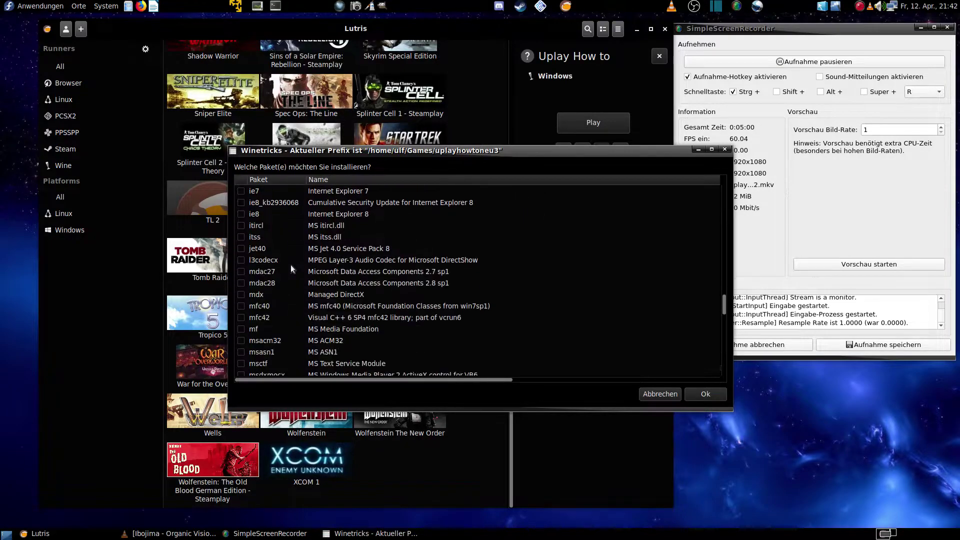
scroll(291, 266, down, 15)
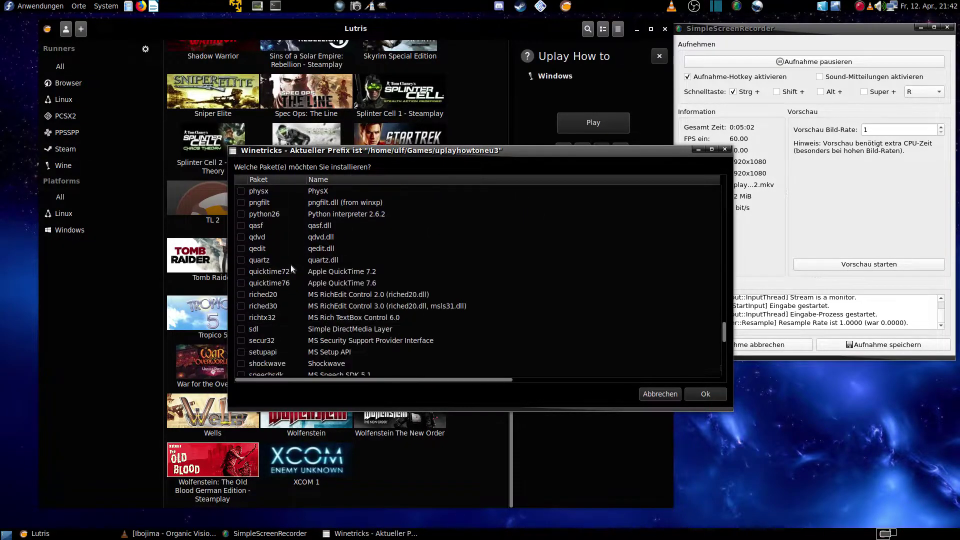
scroll(291, 267, down, 5)
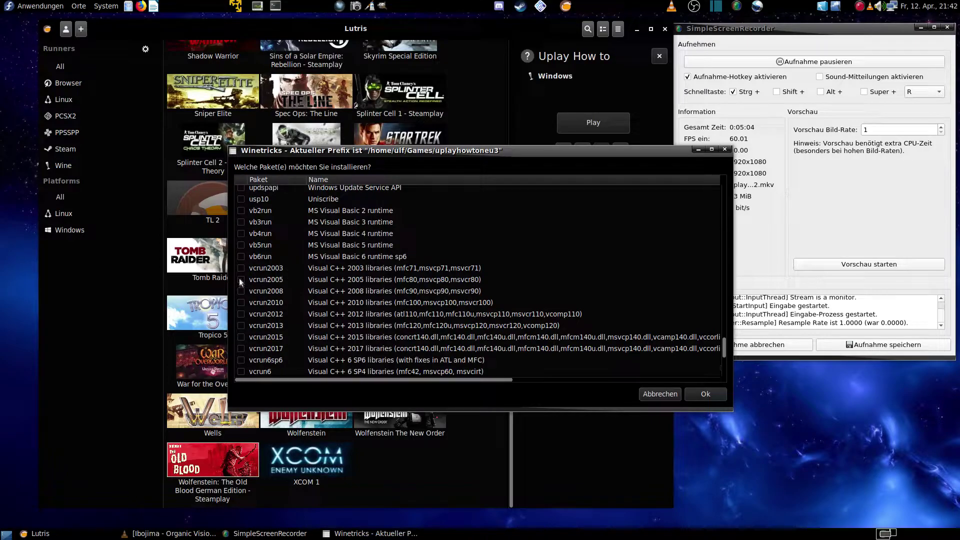
click(241, 280)
click(242, 291)
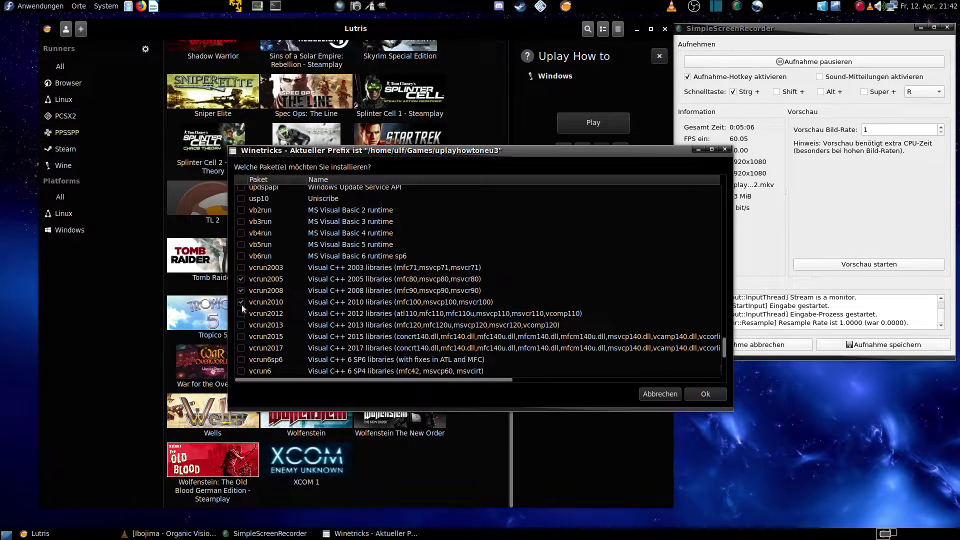
click(240, 325)
click(241, 336)
click(239, 279)
scroll(301, 275, down, 5)
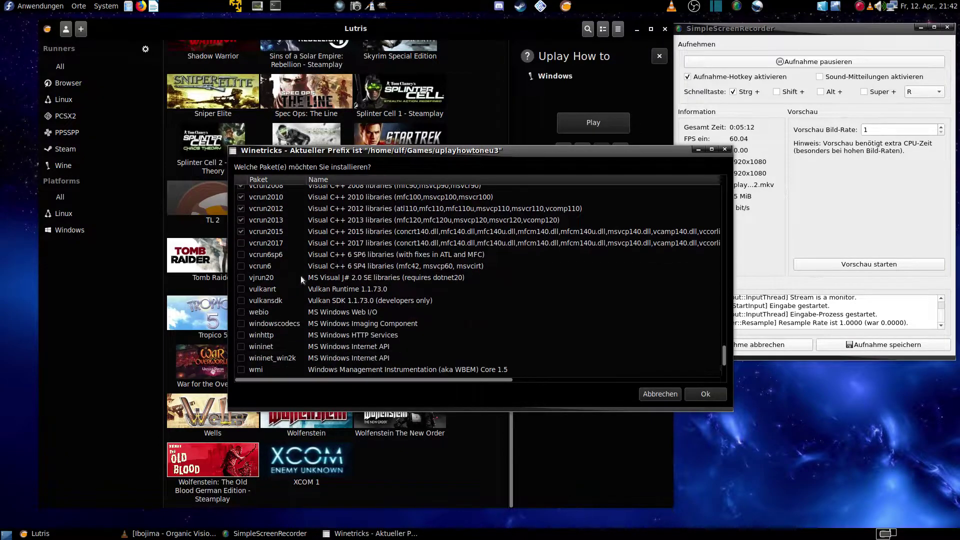
- Add the winhttp and xinput packages to the selection and install all the selected Windows DLLs
click(243, 308)
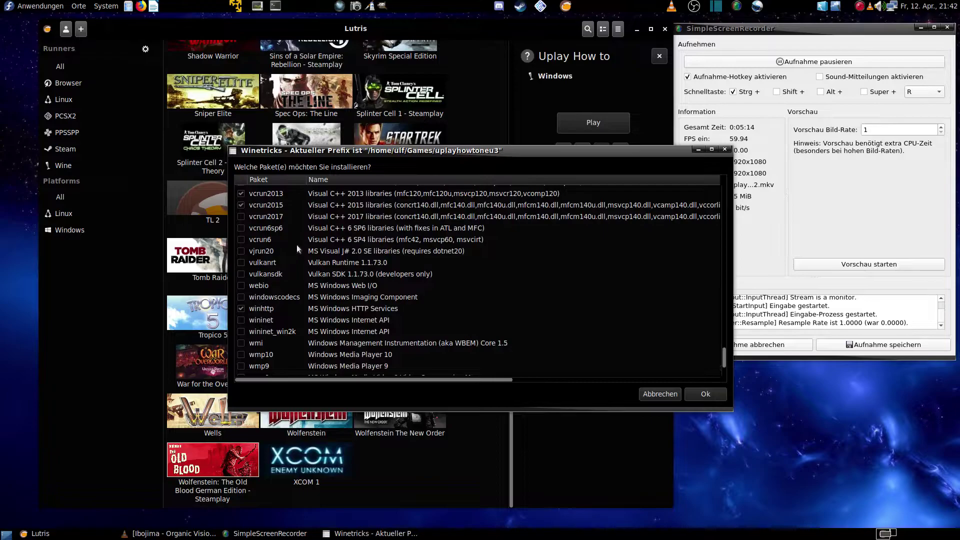
scroll(296, 243, down, 4)
click(242, 323)
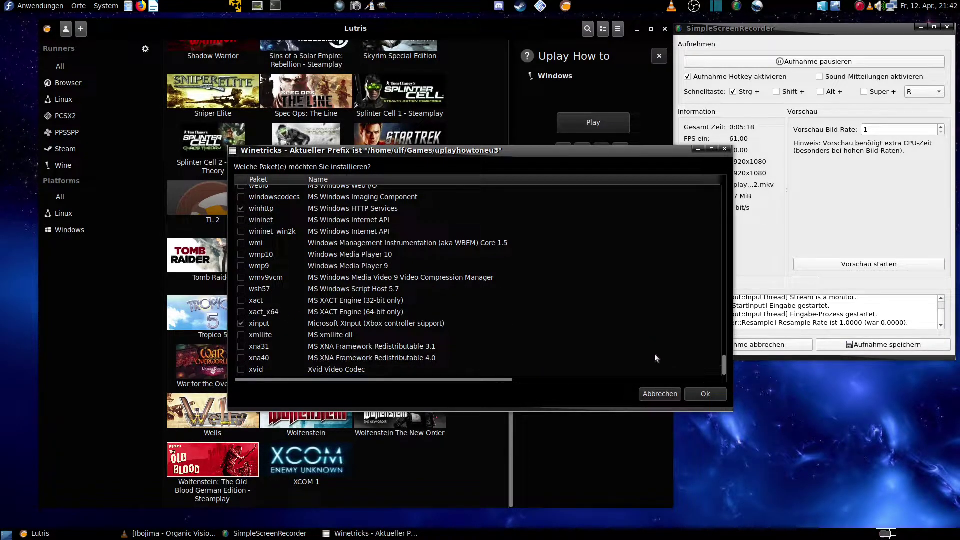
click(697, 393)
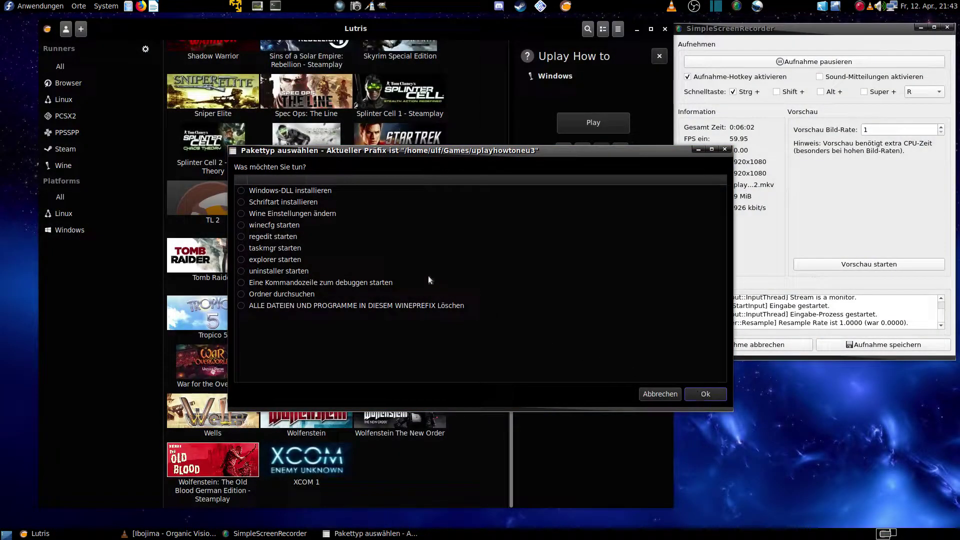
- Install the corefonts font package into the same Wine prefix and return to the Lutris window
click(241, 202)
click(707, 394)
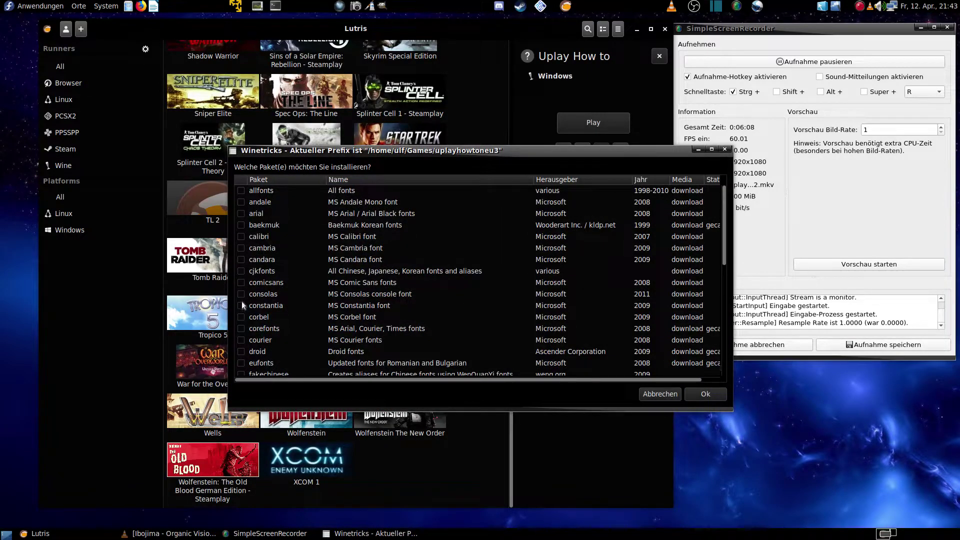
click(240, 329)
click(694, 394)
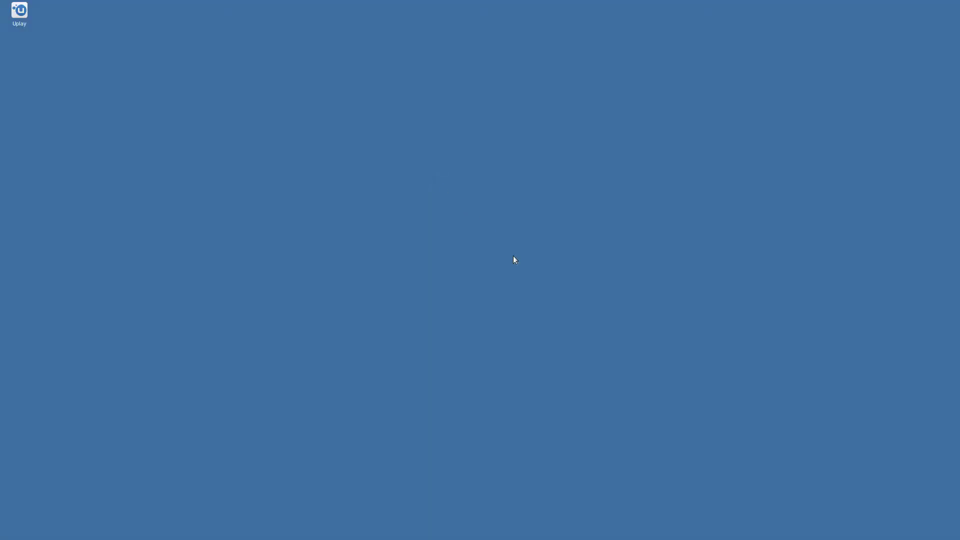
key(super+e)
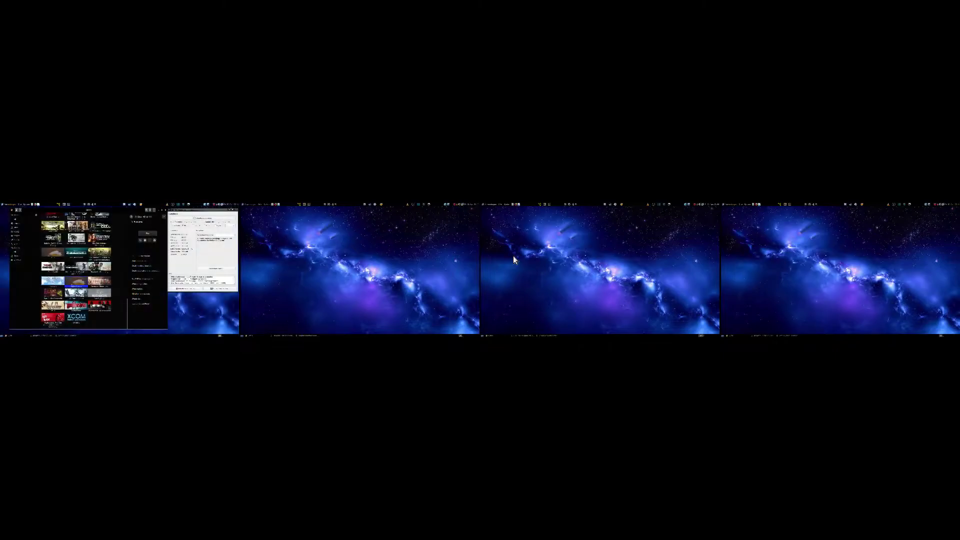
key(super+e)
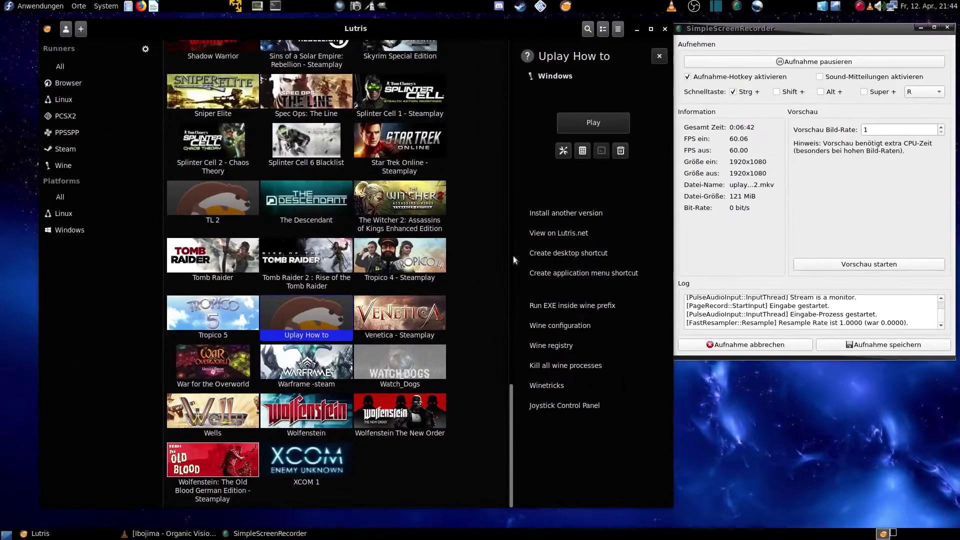